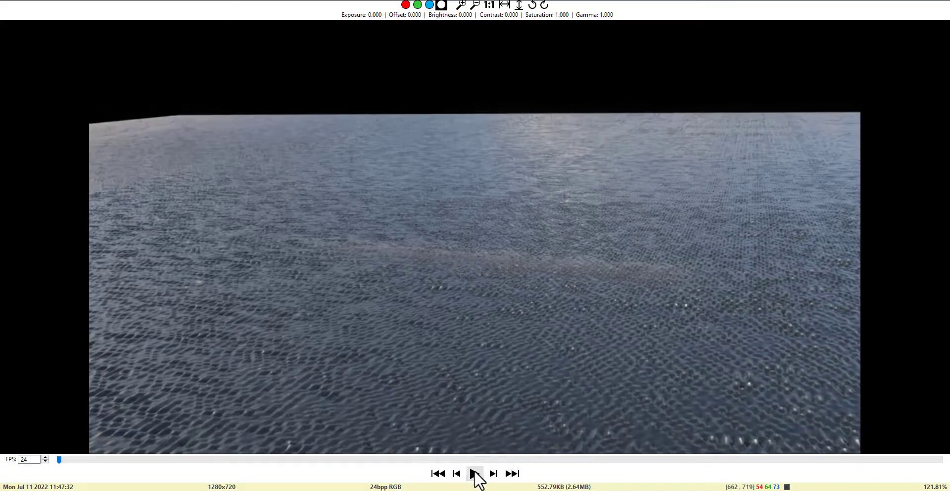
Play the rendered ocean sequence in MPlay, then switch to the guided ocean layer node diagram.
{"action": "left_click", "coordinate": [474, 473]}
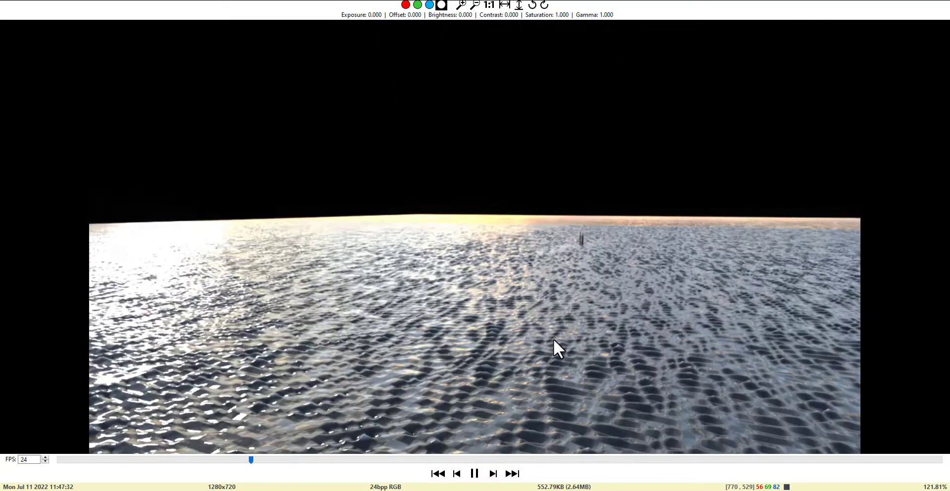
{"action": "key", "text": "alt+Tab"}
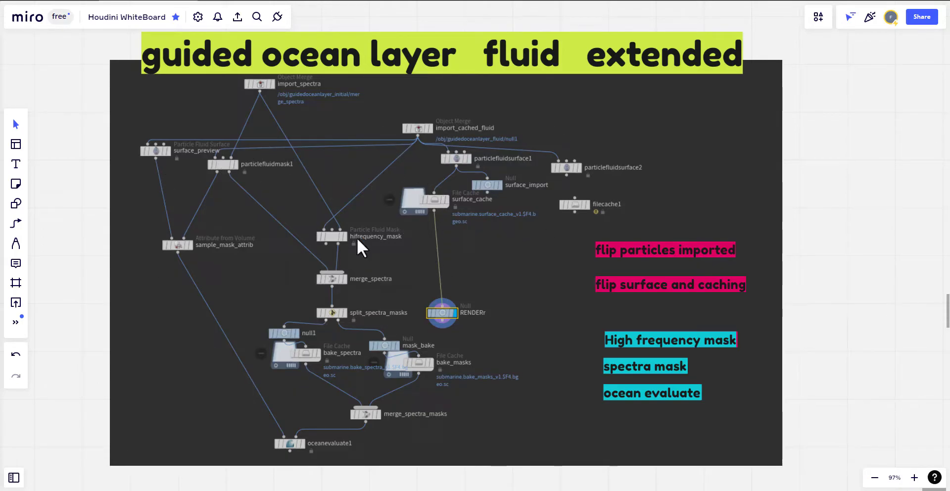
Zoom the board to about 191% and pan across the surface cache, mask and spectra nodes.
{"action": "scroll", "coordinate": [489, 173], "scroll_direction": "up", "scroll_amount": 3}
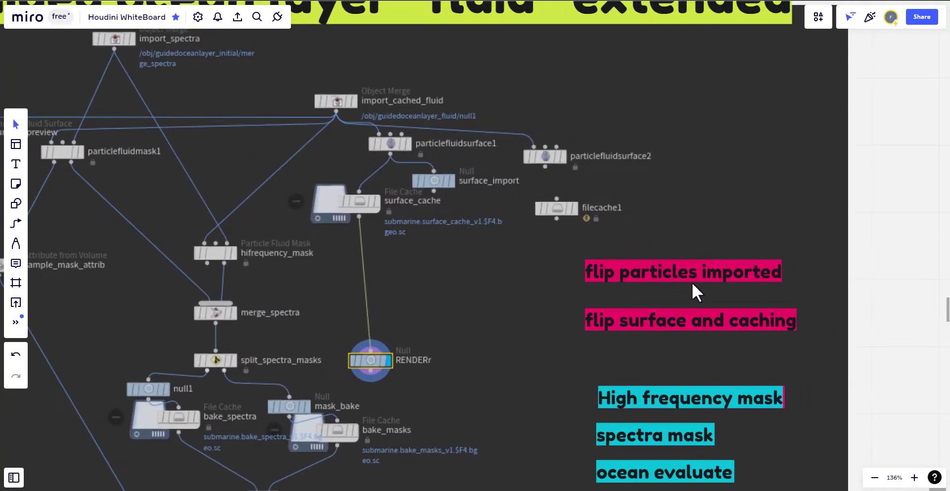
{"action": "scroll", "coordinate": [710, 284], "scroll_direction": "up", "scroll_amount": 3}
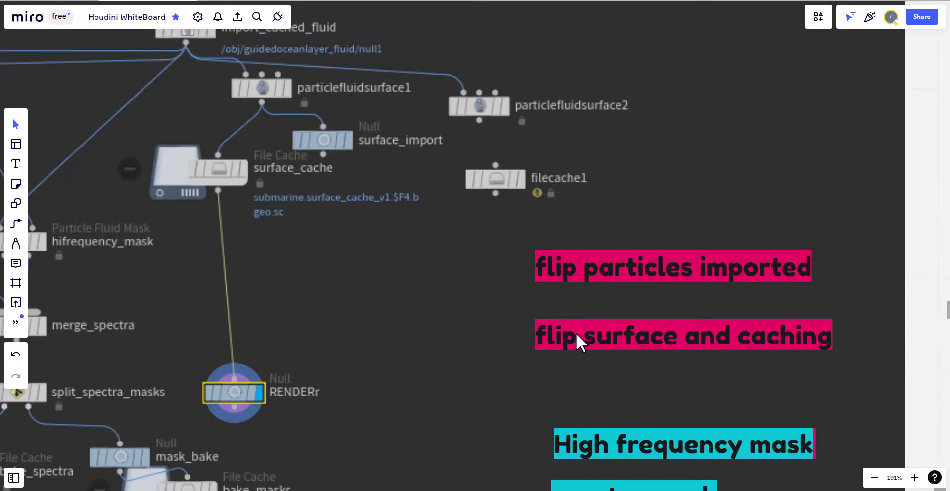
{"action": "middle_click_drag", "start_coordinate": [400, 265], "coordinate": [478, 343]}
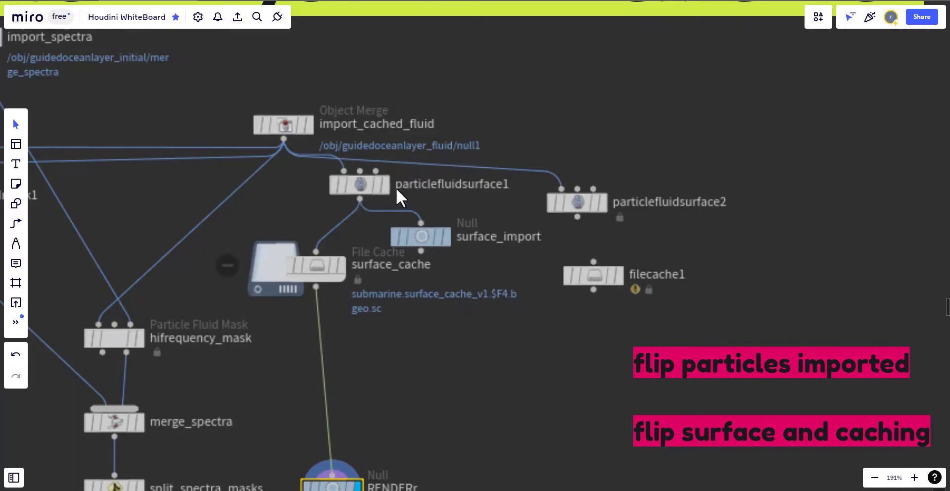
{"action": "left_click_drag", "start_coordinate": [432, 325], "coordinate": [485, 261]}
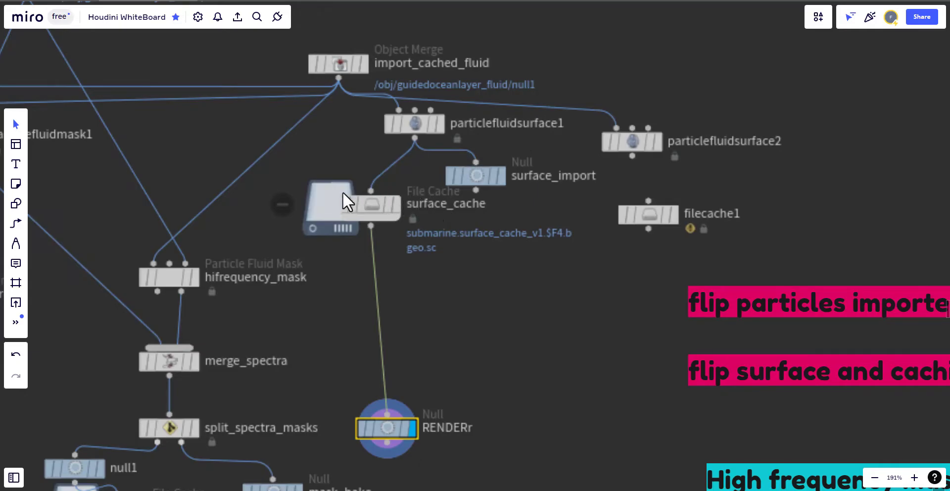
{"action": "scroll", "coordinate": [397, 226], "scroll_direction": "down", "scroll_amount": 5}
{"action": "scroll", "coordinate": [397, 226], "scroll_direction": "left", "scroll_amount": 2}
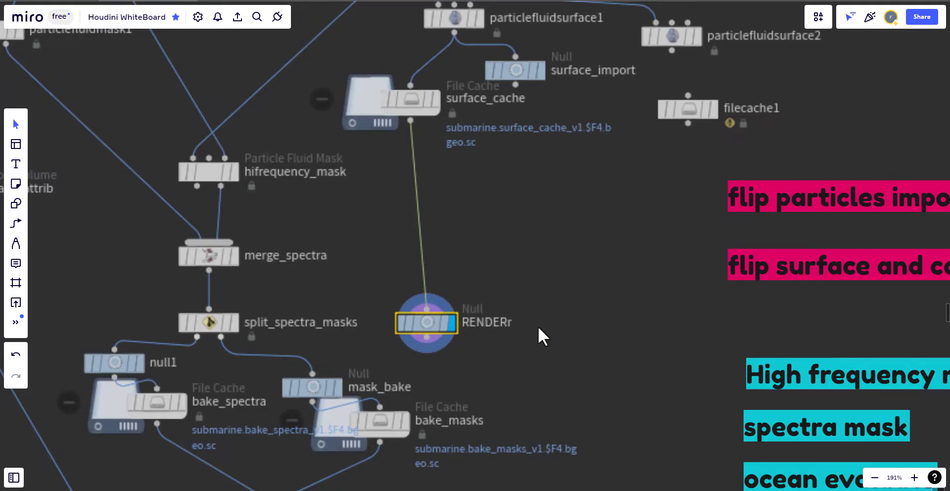
{"action": "middle_click_drag", "start_coordinate": [536, 319], "coordinate": [342, 204]}
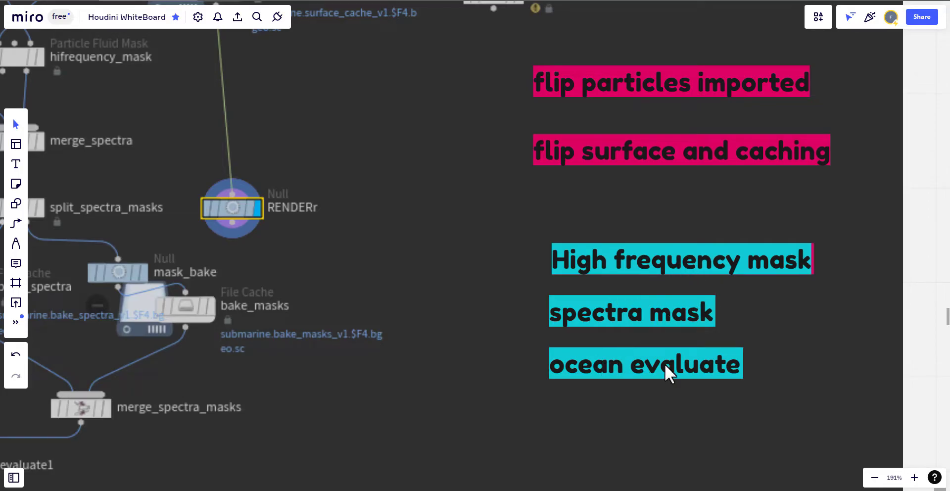
{"action": "right_click_drag", "start_coordinate": [408, 257], "coordinate": [721, 335]}
{"action": "right_click_drag", "start_coordinate": [265, 227], "coordinate": [502, 337]}
Pan past the spectra mask and bake cache nodes, zoom out to 97%, and select the diagram image.
{"action": "scroll", "coordinate": [474, 250], "scroll_direction": "down", "scroll_amount": 1}
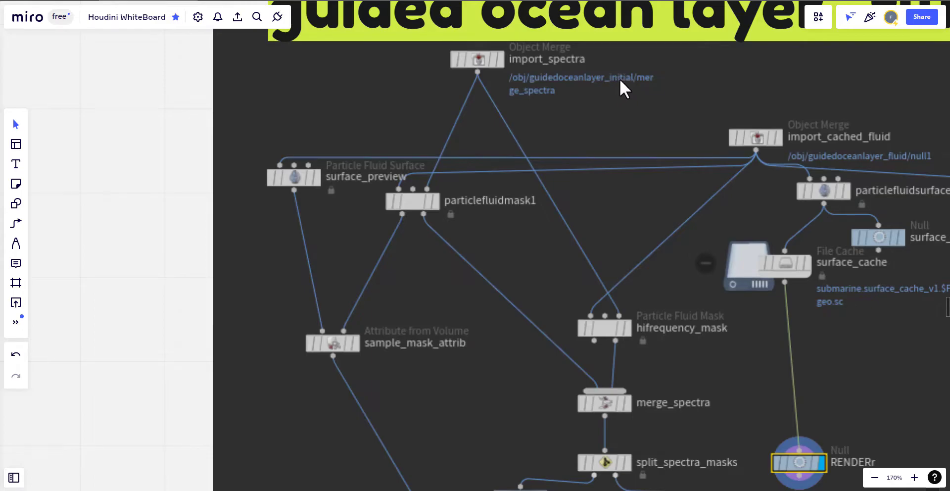
{"action": "left_click_drag", "start_coordinate": [509, 225], "coordinate": [526, 205]}
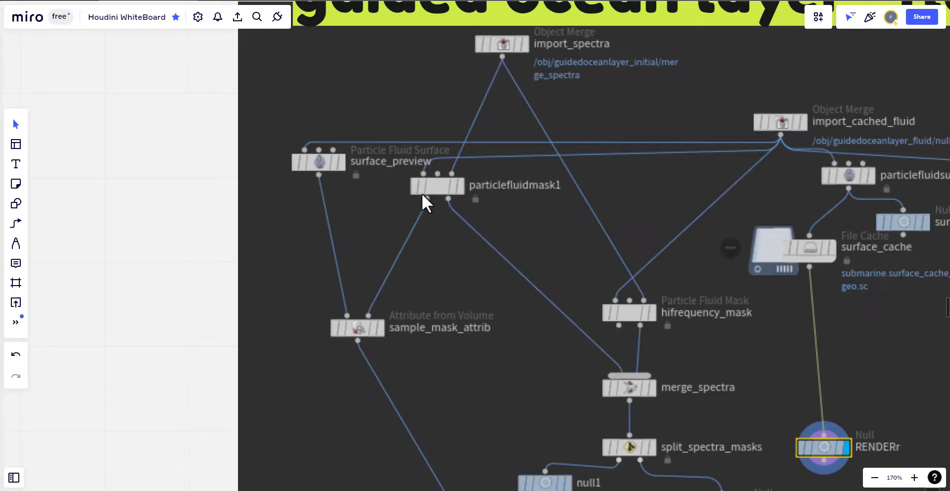
{"action": "right_click_drag", "start_coordinate": [530, 277], "coordinate": [505, 224]}
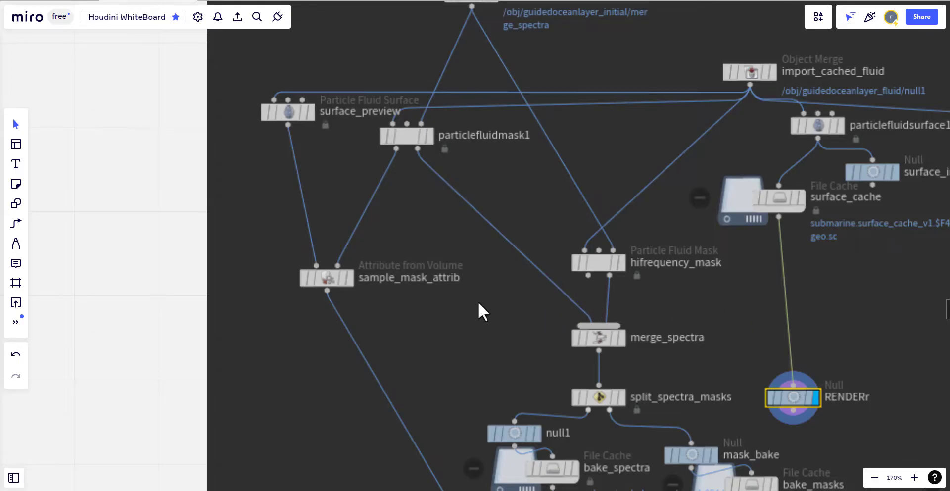
{"action": "middle_click_drag", "start_coordinate": [489, 305], "coordinate": [445, 153]}
{"action": "right_click_drag", "start_coordinate": [567, 306], "coordinate": [540, 268]}
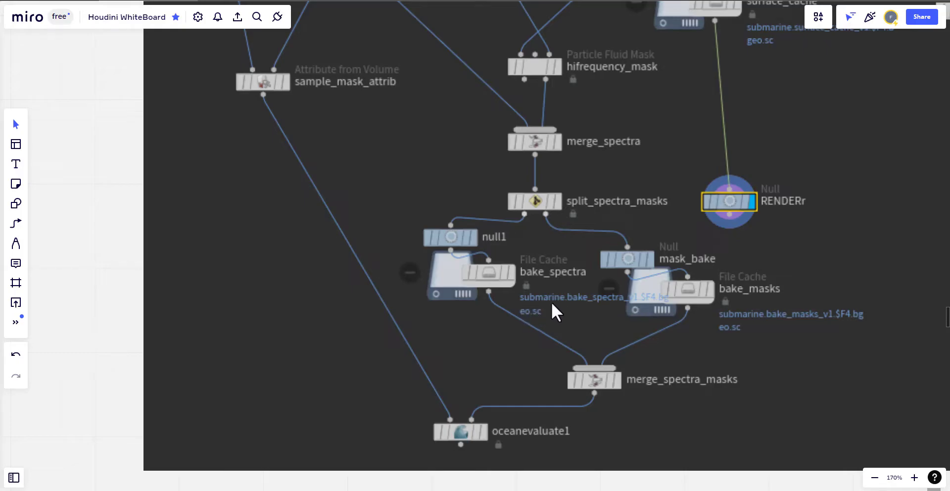
{"action": "scroll", "coordinate": [542, 345], "scroll_direction": "down", "scroll_amount": 2}
{"action": "scroll", "coordinate": [542, 346], "scroll_direction": "right", "scroll_amount": 1}
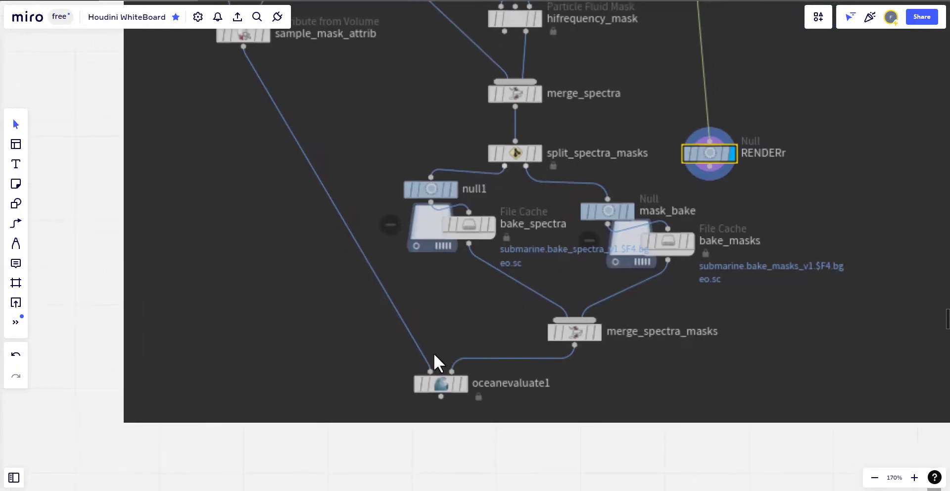
{"action": "scroll", "coordinate": [489, 334], "scroll_direction": "down", "scroll_amount": 5, "text": "ctrl"}
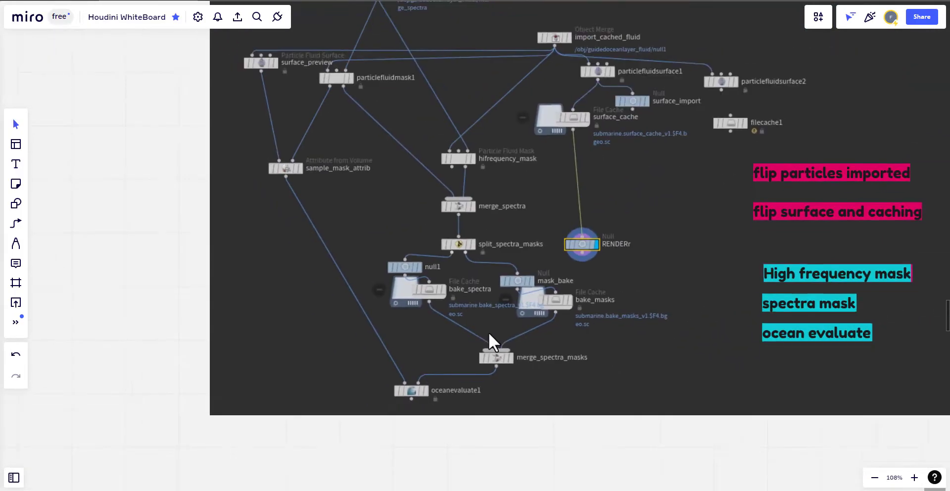
{"action": "middle_click_drag", "start_coordinate": [525, 336], "coordinate": [545, 326]}
{"action": "left_click", "coordinate": [636, 333]}
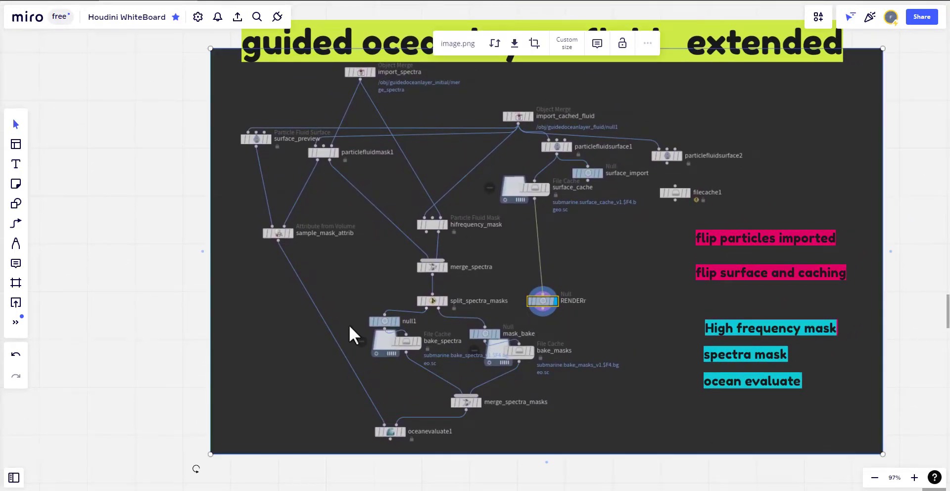
In Houdini, turn off the display flag on guidedoceanlayer_fluid.
{"action": "left_click", "coordinate": [181, 315]}
{"action": "key", "text": "alt+Tab"}
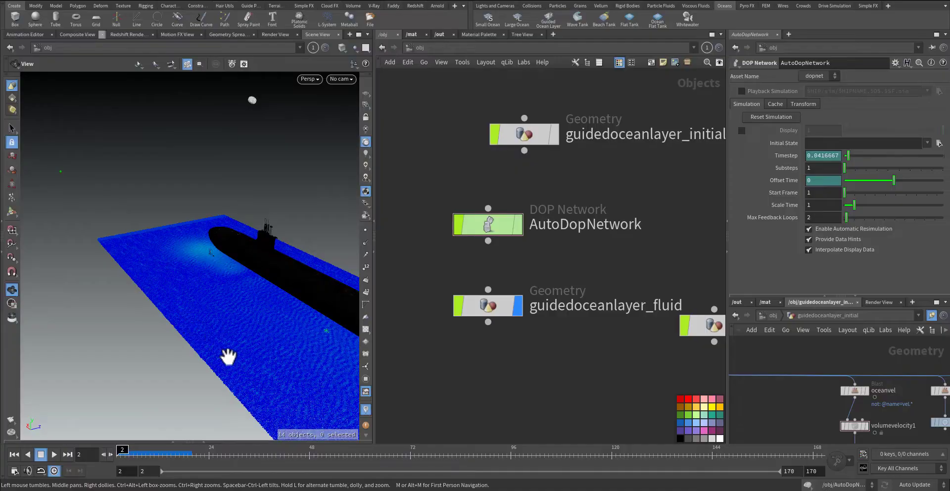
{"action": "middle_click_drag", "start_coordinate": [545, 361], "coordinate": [536, 311]}
{"action": "left_click", "coordinate": [487, 260]}
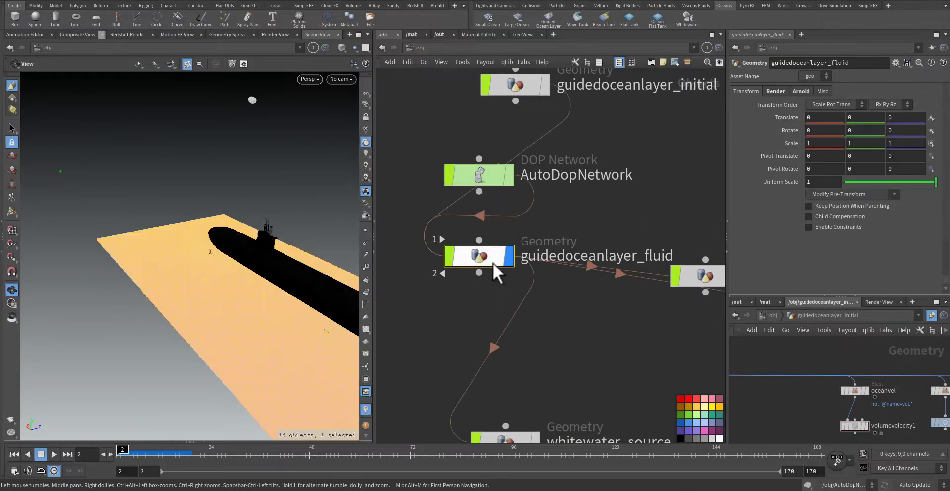
{"action": "right_click_drag", "start_coordinate": [284, 308], "coordinate": [239, 329]}
{"action": "right_click_drag", "start_coordinate": [288, 328], "coordinate": [237, 338]}
{"action": "middle_click_drag", "start_coordinate": [311, 335], "coordinate": [223, 293]}
{"action": "left_click", "coordinate": [465, 329]}
{"action": "left_click", "coordinate": [508, 257]}
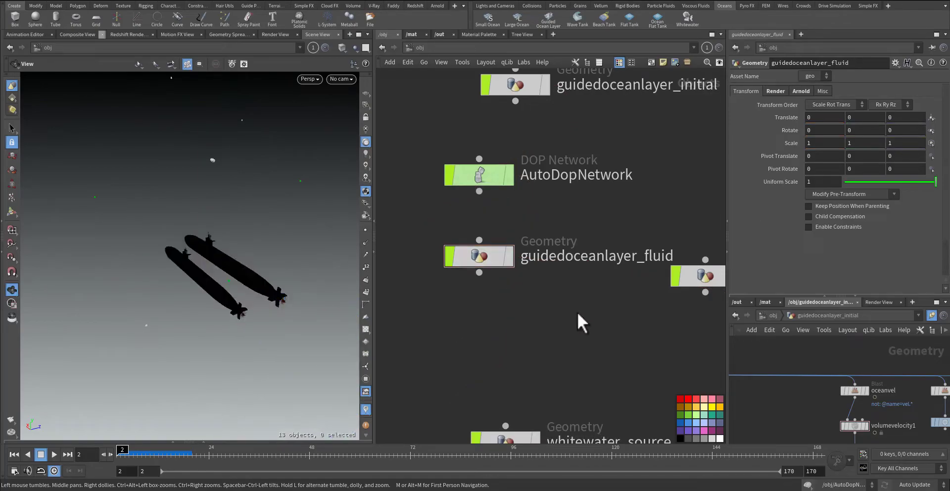
Set the display flag on guidedoceanlayer_fluid_extended and frame its ocean plane around the submarine.
{"action": "middle_click_drag", "start_coordinate": [579, 320], "coordinate": [431, 312]}
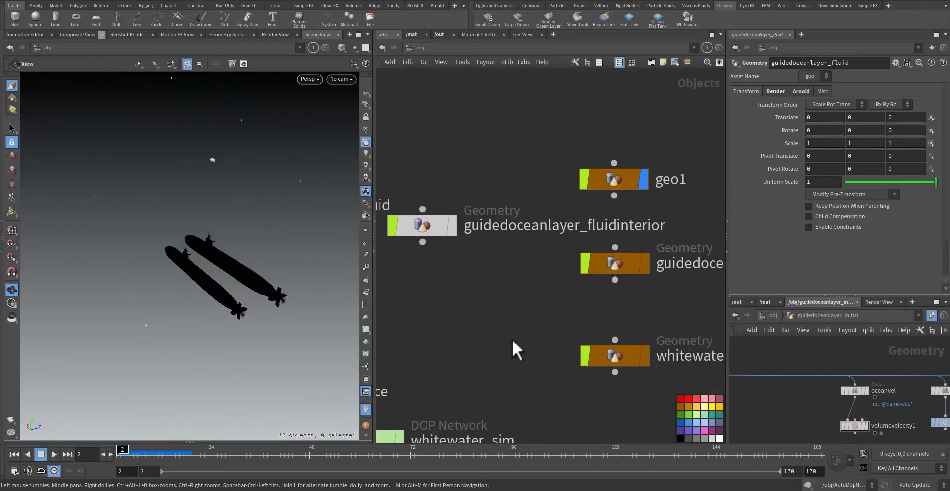
{"action": "mouse_move", "coordinate": [646, 257]}
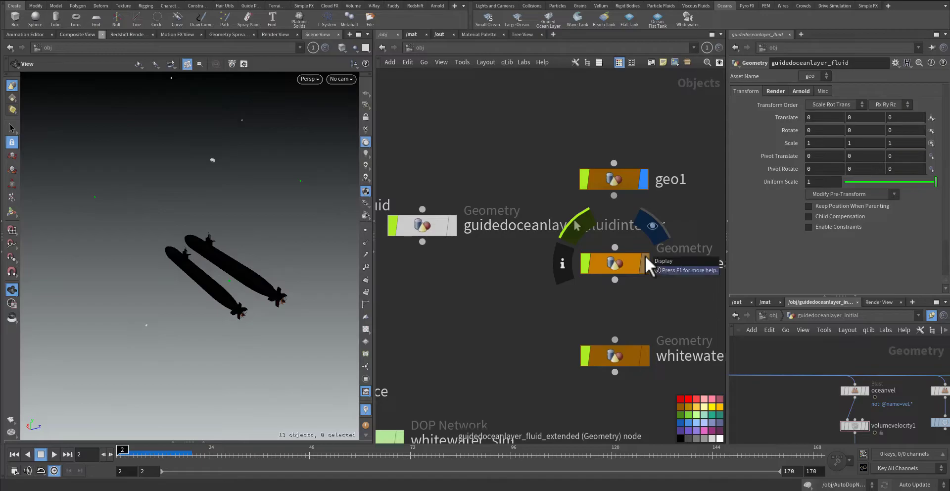
{"action": "middle_click_drag", "start_coordinate": [651, 312], "coordinate": [445, 304]}
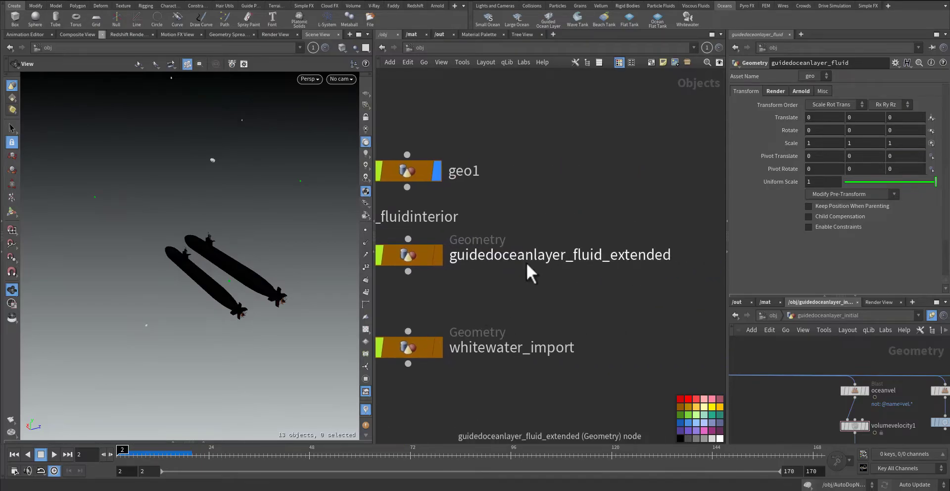
{"action": "middle_click_drag", "start_coordinate": [518, 281], "coordinate": [621, 290]}
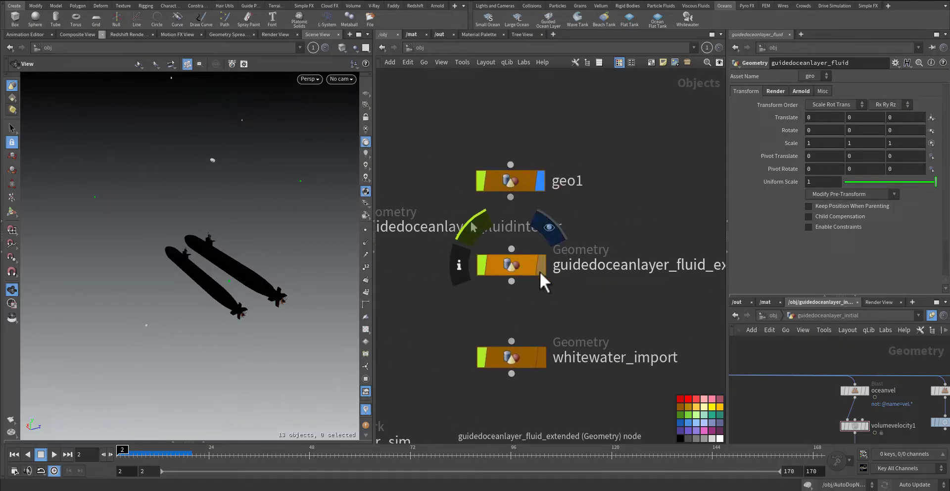
{"action": "left_click", "coordinate": [542, 268]}
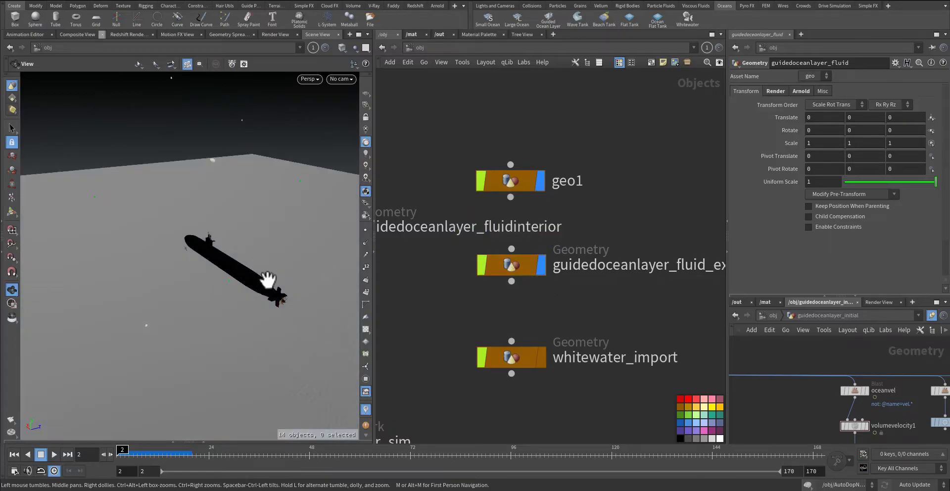
{"action": "left_click_drag", "start_coordinate": [254, 287], "coordinate": [101, 342]}
{"action": "right_click_drag", "start_coordinate": [101, 341], "coordinate": [238, 312]}
{"action": "middle_click_drag", "start_coordinate": [458, 318], "coordinate": [481, 317]}
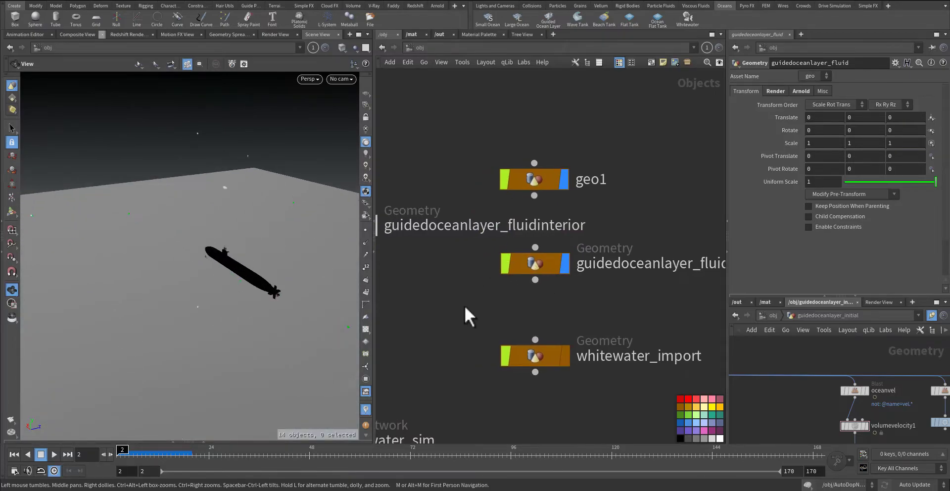
Dive into guidedoceanlayer_fluid_extended and display the import_cached_fluid Object Merge output.
{"action": "double_click", "coordinate": [542, 262]}
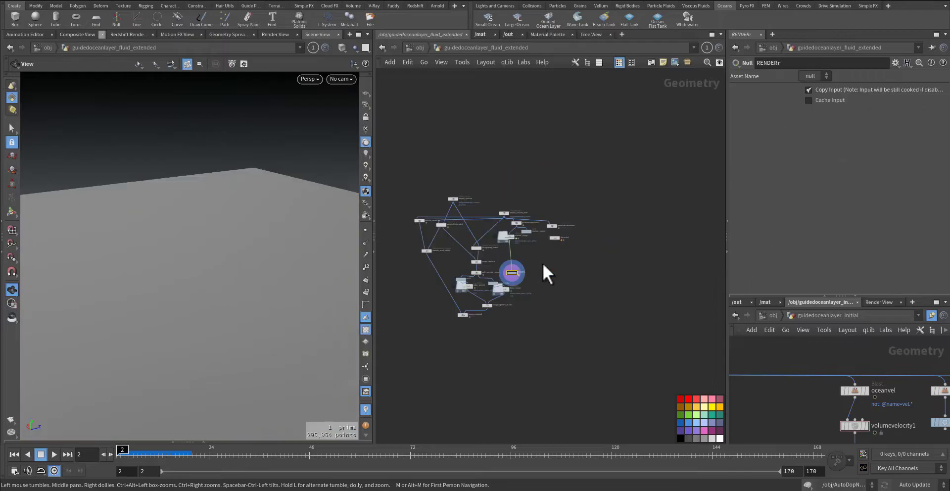
{"action": "middle_click_drag", "start_coordinate": [547, 272], "coordinate": [648, 345]}
{"action": "scroll", "coordinate": [569, 249], "scroll_direction": "up", "scroll_amount": 8}
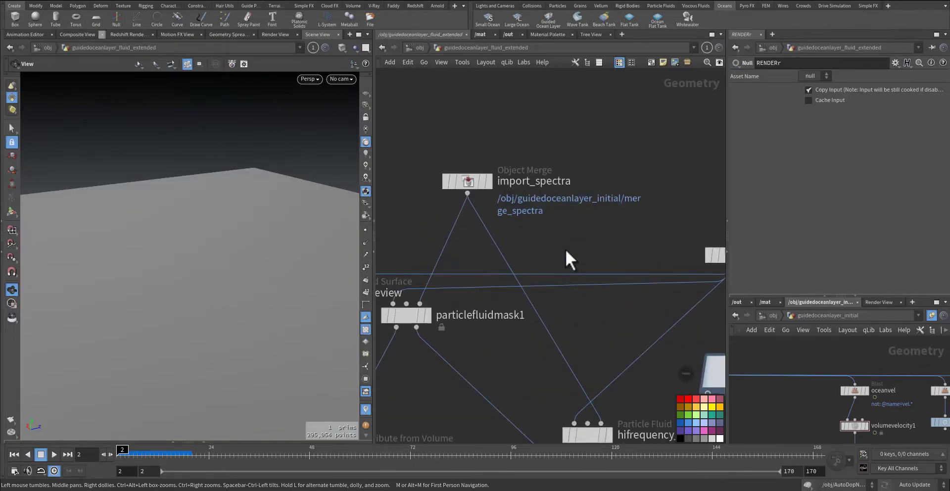
{"action": "middle_click_drag", "start_coordinate": [568, 253], "coordinate": [453, 204]}
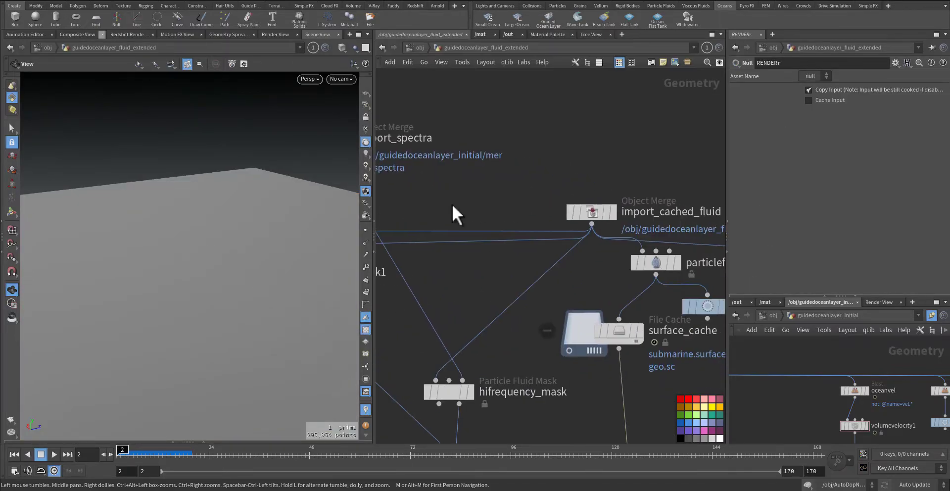
{"action": "left_click", "coordinate": [612, 212]}
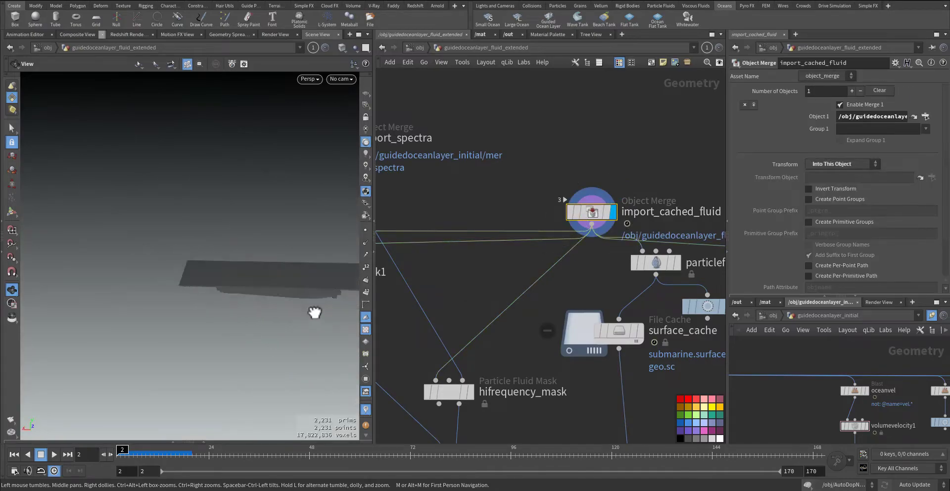
{"action": "left_click_drag", "start_coordinate": [317, 311], "coordinate": [300, 275]}
{"action": "right_click_drag", "start_coordinate": [300, 275], "coordinate": [333, 270]}
{"action": "middle_click_drag", "start_coordinate": [559, 375], "coordinate": [472, 316]}
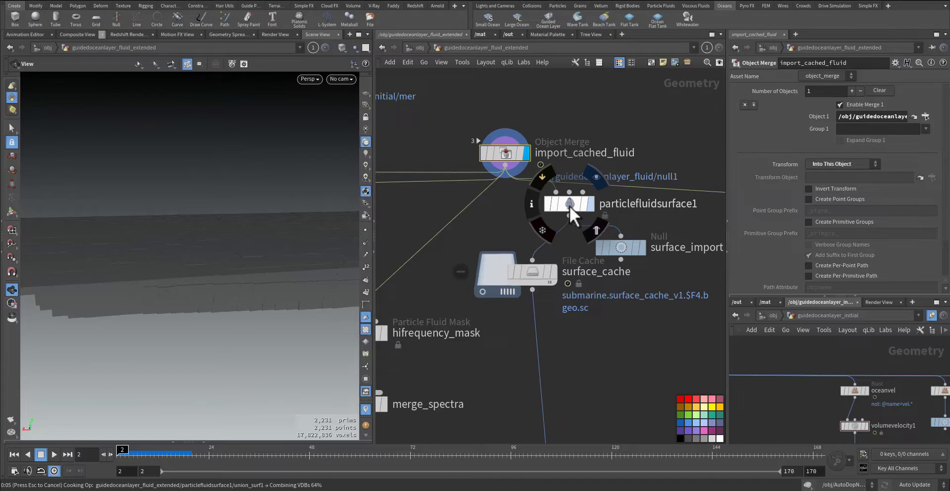
Select particlefluidsurface1 and review its Surfacing values: Voxel Scale, Erosion Scale and Adaptivity.
{"action": "left_click", "coordinate": [570, 207]}
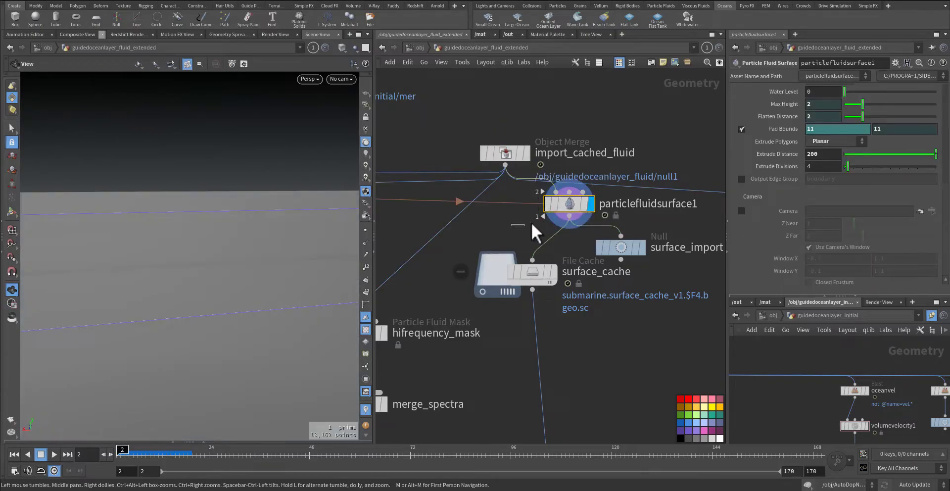
{"action": "left_click_drag", "start_coordinate": [321, 285], "coordinate": [182, 324]}
{"action": "scroll", "coordinate": [771, 174], "scroll_direction": "up", "scroll_amount": 1}
{"action": "scroll", "coordinate": [770, 174], "scroll_direction": "up", "scroll_amount": 5}
{"action": "left_click", "coordinate": [746, 89]}
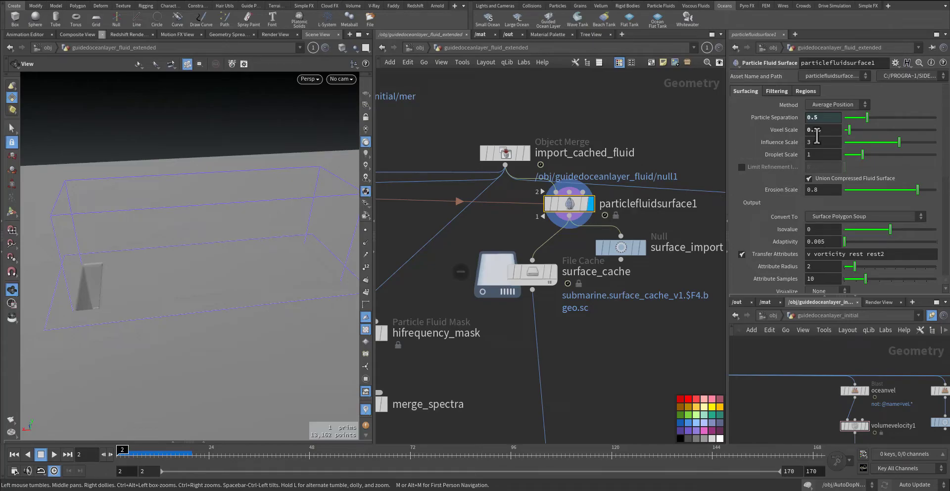
{"action": "left_click_drag", "start_coordinate": [812, 127], "coordinate": [798, 163]}
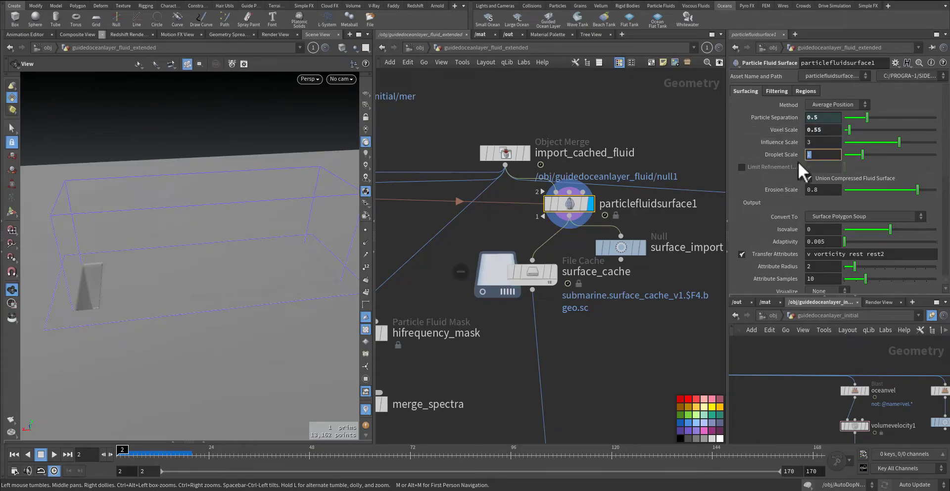
{"action": "left_click", "coordinate": [826, 190]}
{"action": "left_click_drag", "start_coordinate": [827, 242], "coordinate": [803, 241]}
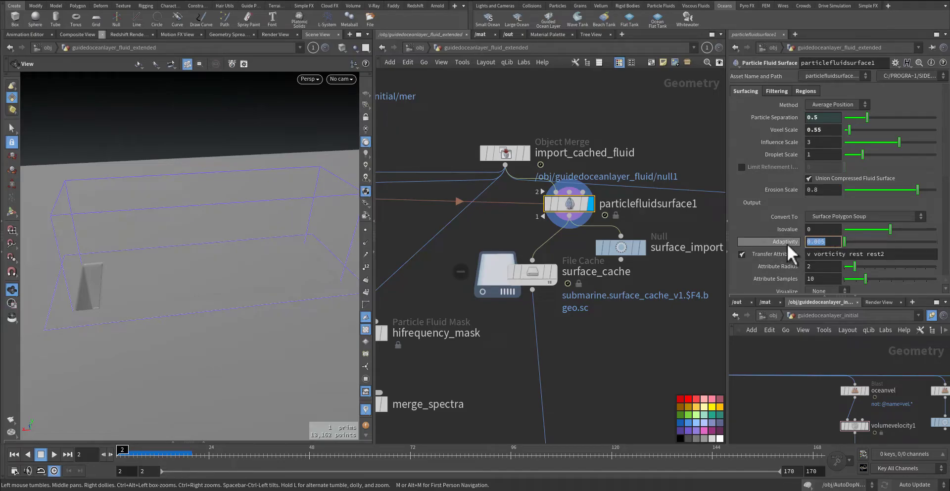
{"action": "scroll", "coordinate": [771, 250], "scroll_direction": "down", "scroll_amount": 2}
{"action": "scroll", "coordinate": [772, 254], "scroll_direction": "up", "scroll_amount": 2}
Jump to frame 35 and enable Dilate in particlefluidsurface1's Filtering settings.
{"action": "left_click", "coordinate": [779, 92]}
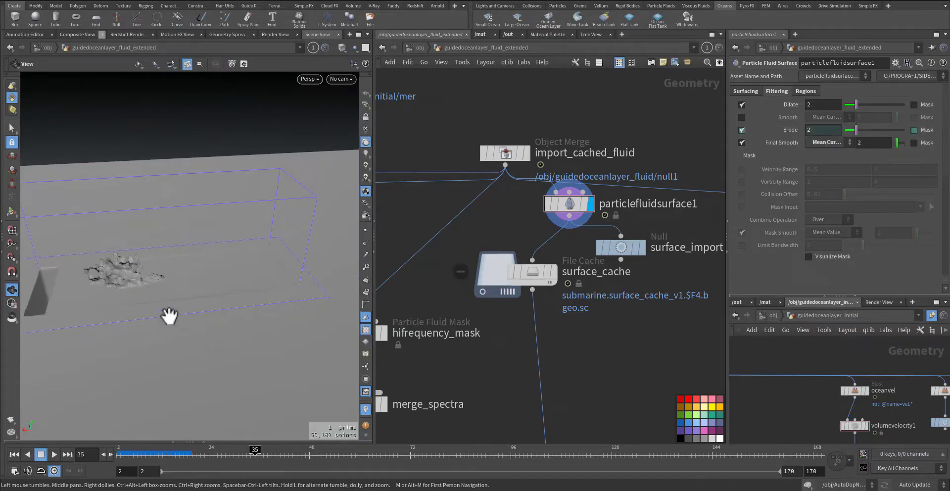
{"action": "left_click_drag", "start_coordinate": [169, 314], "coordinate": [53, 291]}
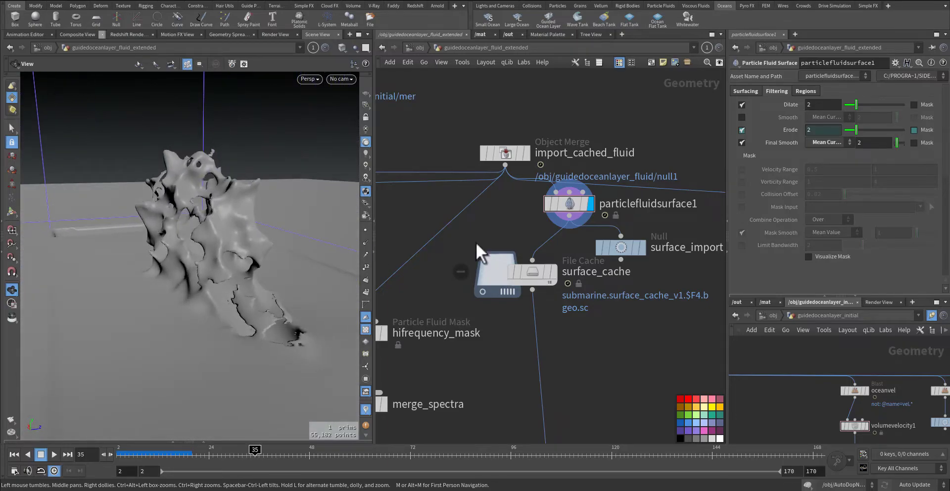
{"action": "left_click", "coordinate": [742, 104]}
{"action": "middle_click_drag", "start_coordinate": [598, 175], "coordinate": [582, 182]}
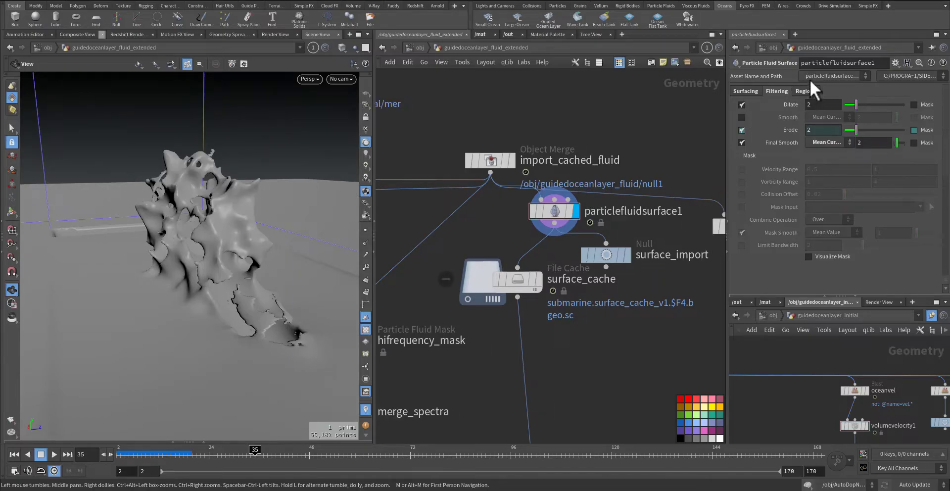
{"action": "middle_click_drag", "start_coordinate": [668, 130], "coordinate": [661, 133]}
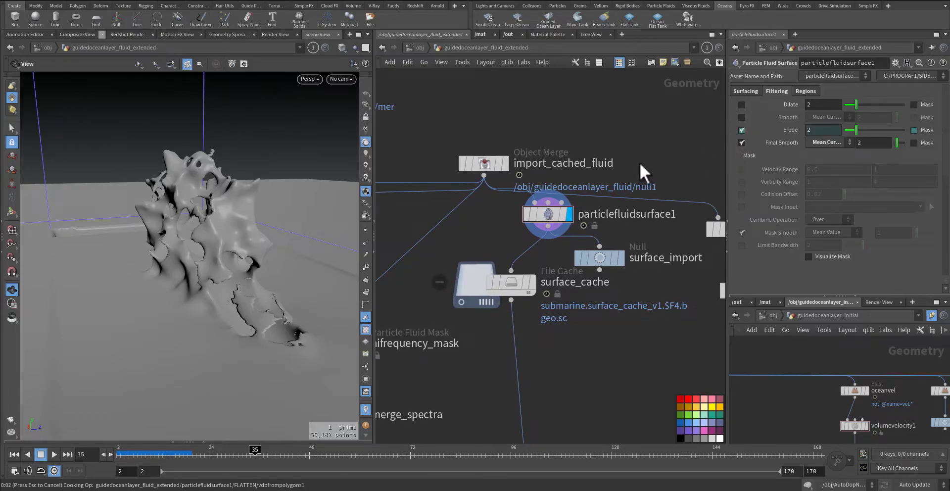
Orbit closely around the meshed splash, then pull back to show it whole.
{"action": "middle_click_drag", "start_coordinate": [640, 162], "coordinate": [625, 170]}
{"action": "mouse_move", "coordinate": [198, 240]}
{"action": "left_mouse_down"}
{"action": "mouse_move", "coordinate": [346, 242]}
{"action": "mouse_move", "coordinate": [188, 243]}
{"action": "mouse_move", "coordinate": [203, 236]}
{"action": "left_mouse_up"}
{"action": "right_click_drag", "start_coordinate": [265, 265], "coordinate": [455, 283]}
{"action": "left_click_drag", "start_coordinate": [265, 295], "coordinate": [275, 293]}
{"action": "middle_click_drag", "start_coordinate": [274, 293], "coordinate": [270, 297]}
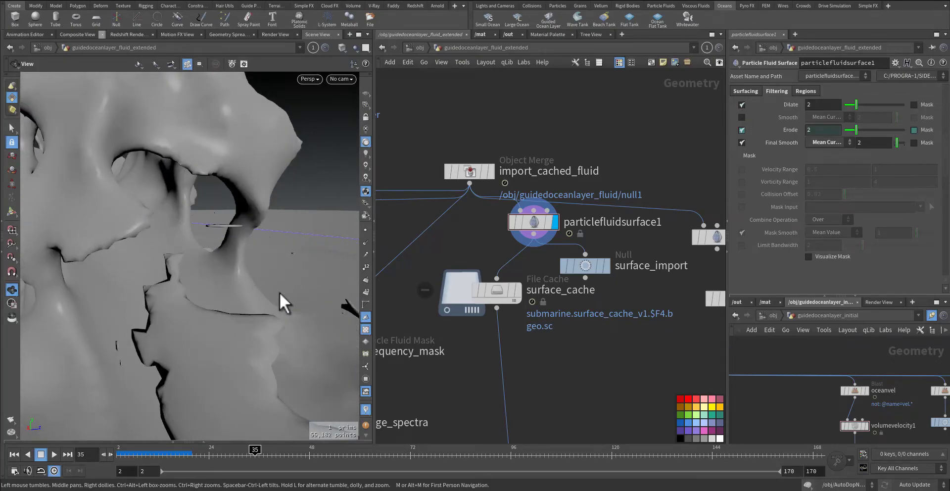
{"action": "left_click_drag", "start_coordinate": [281, 268], "coordinate": [280, 265]}
{"action": "right_click_drag", "start_coordinate": [280, 266], "coordinate": [179, 301]}
{"action": "middle_click_drag", "start_coordinate": [561, 355], "coordinate": [576, 318]}
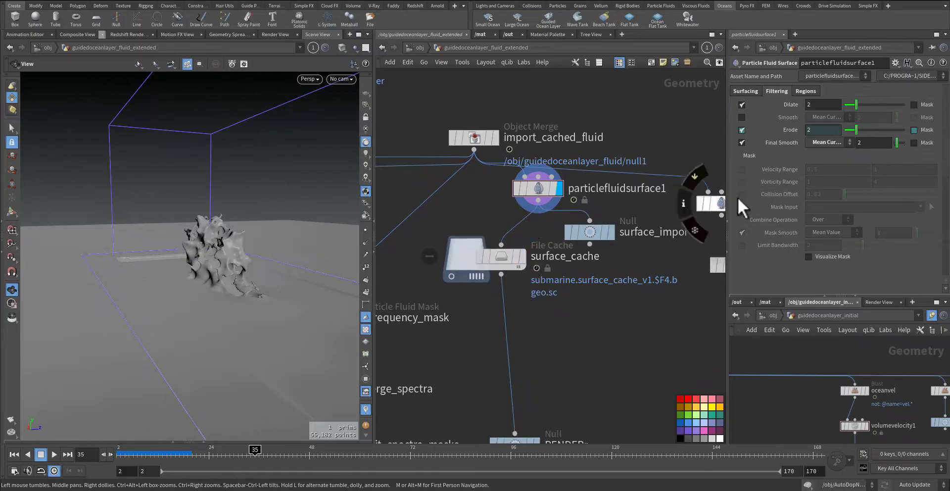
In the Regions settings, toggle Flatten Geometry and orbit to compare the surface slab.
{"action": "left_click", "coordinate": [809, 92]}
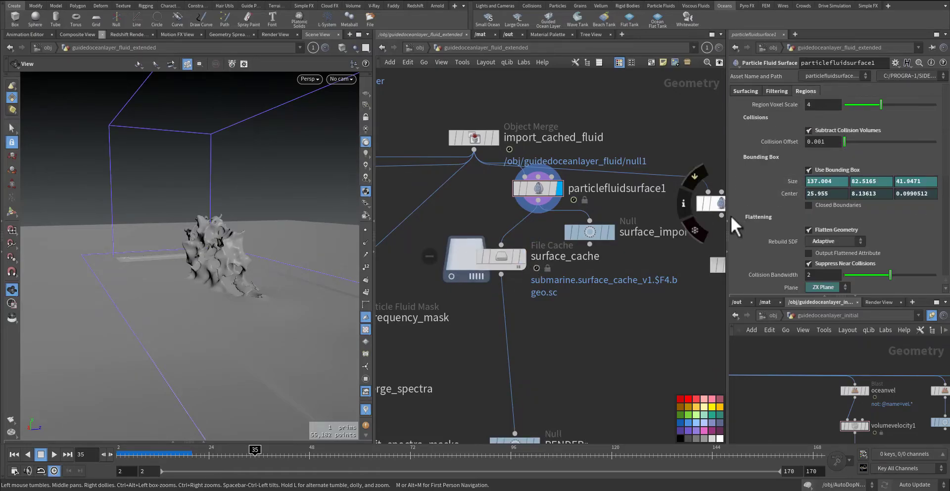
{"action": "scroll", "coordinate": [770, 201], "scroll_direction": "down", "scroll_amount": 4}
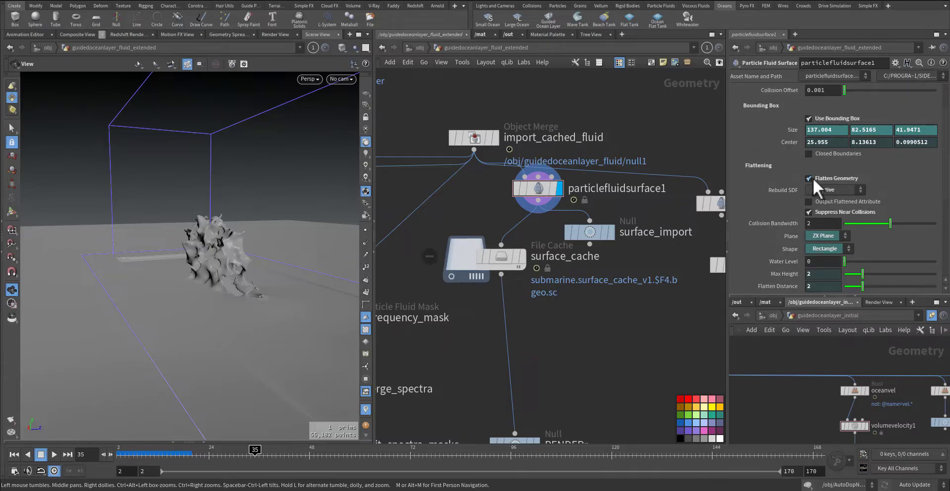
{"action": "left_click", "coordinate": [813, 177]}
{"action": "left_click_drag", "start_coordinate": [206, 312], "coordinate": [267, 325]}
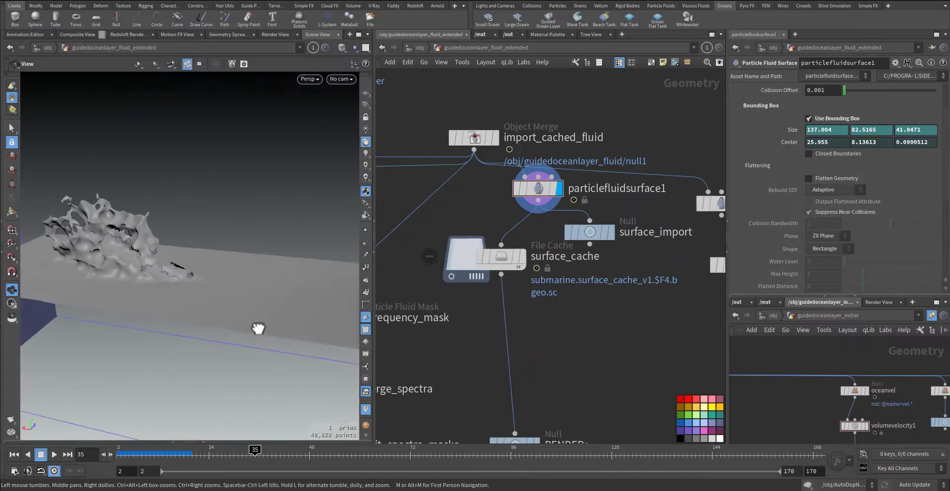
{"action": "right_click_drag", "start_coordinate": [266, 326], "coordinate": [98, 364]}
{"action": "left_click_drag", "start_coordinate": [97, 363], "coordinate": [232, 320]}
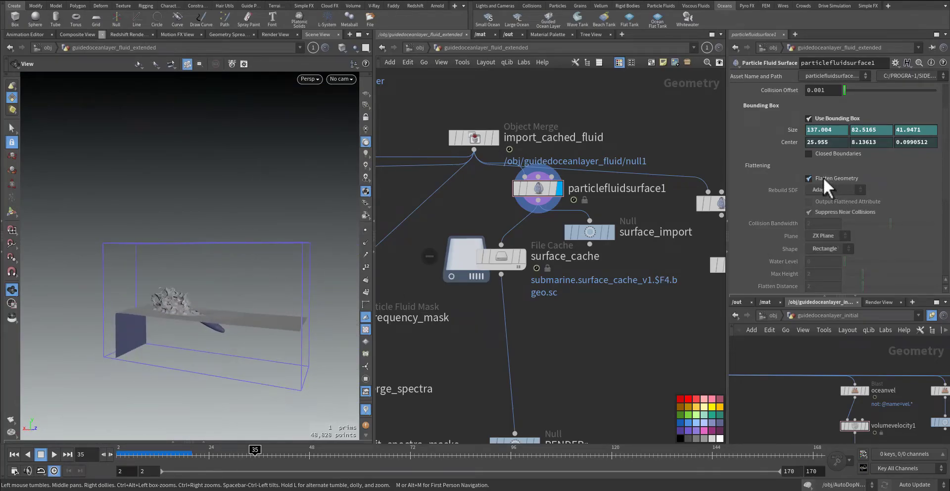
{"action": "left_click_drag", "start_coordinate": [191, 328], "coordinate": [69, 354]}
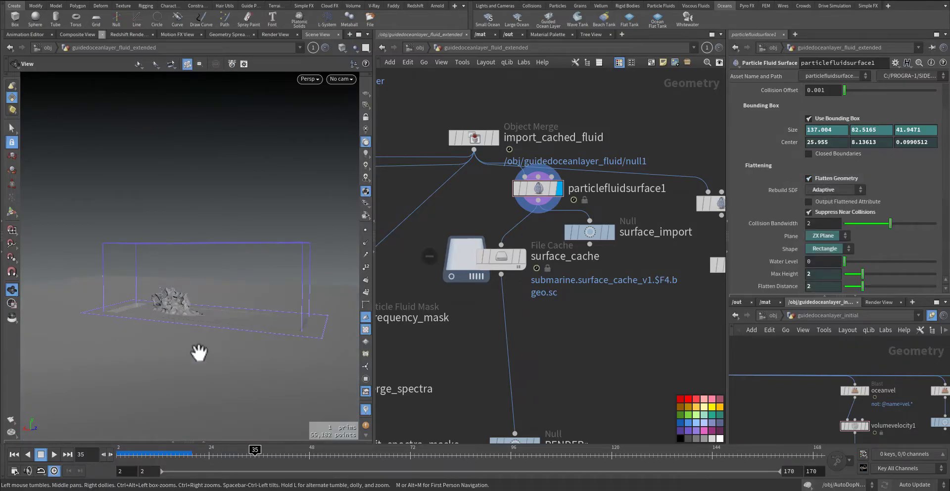
{"action": "left_click_drag", "start_coordinate": [198, 355], "coordinate": [227, 346]}
{"action": "scroll", "coordinate": [774, 245], "scroll_direction": "down", "scroll_amount": 4}
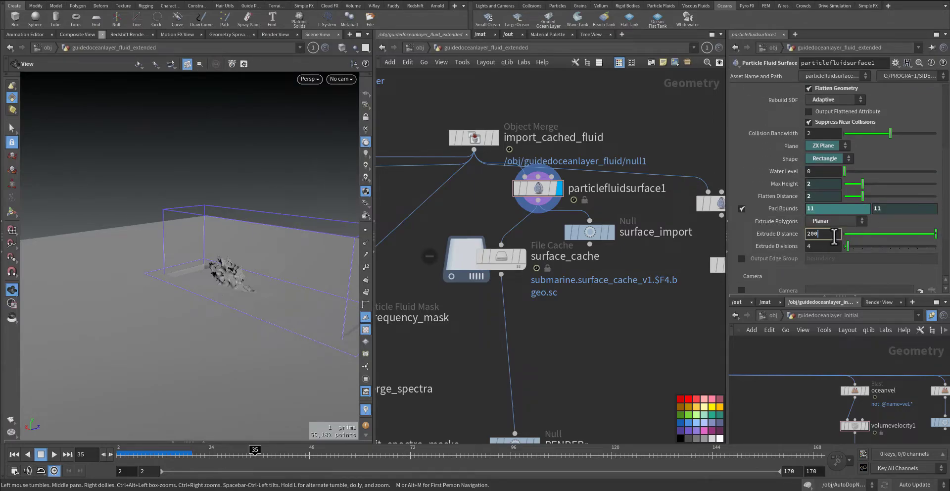
Set the fluid surface's Extrude Distance to 400.
{"action": "left_click_drag", "start_coordinate": [834, 236], "coordinate": [785, 234]}
{"action": "type", "text": "400"}
{"action": "key", "text": "Return"}
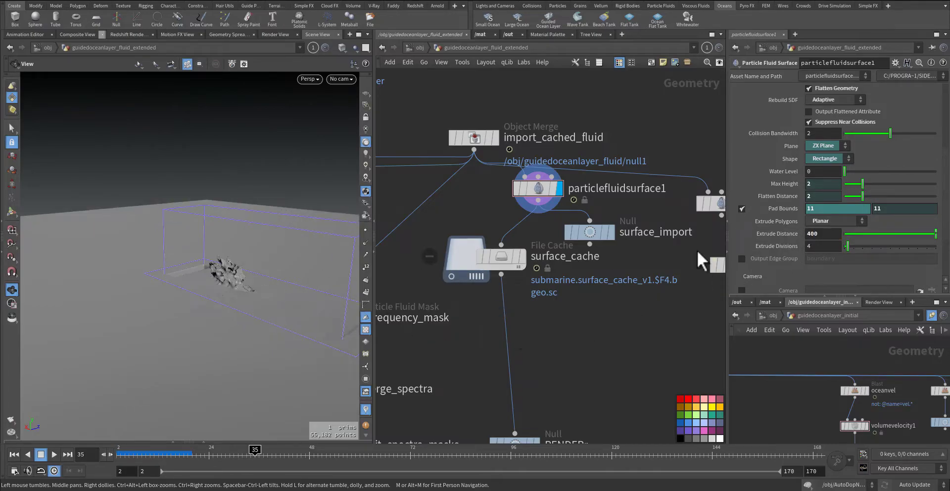
{"action": "scroll", "coordinate": [763, 271], "scroll_direction": "down", "scroll_amount": 2}
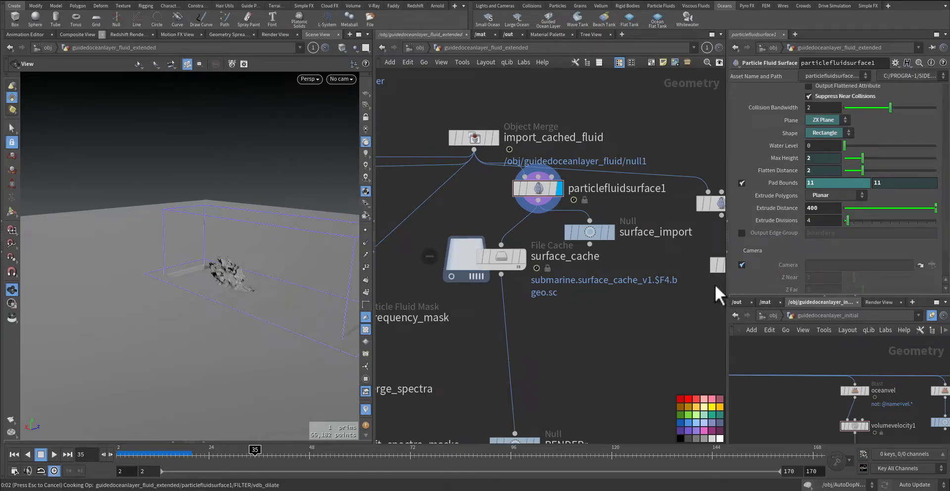
Uncheck Camera and test a Water Level of -4.4, then reset it to 0.
{"action": "left_click", "coordinate": [741, 265]}
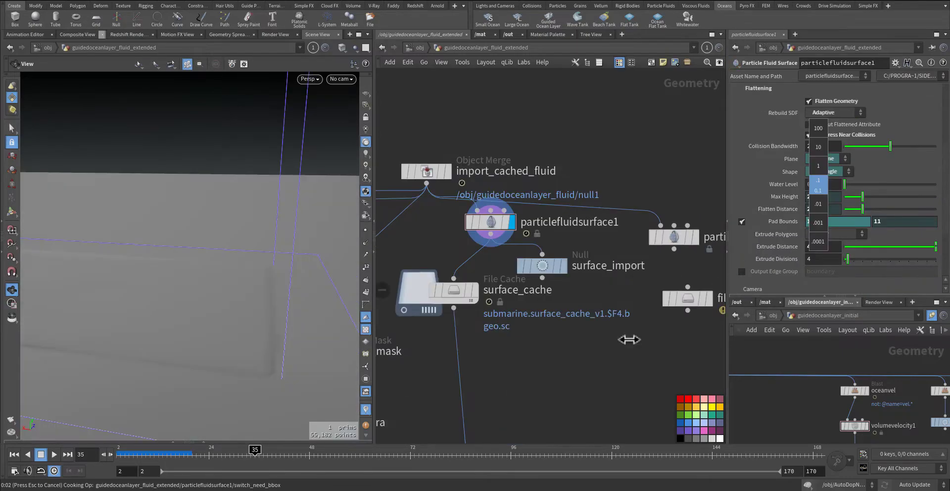
{"action": "middle_click_drag", "start_coordinate": [630, 340], "coordinate": [628, 339]}
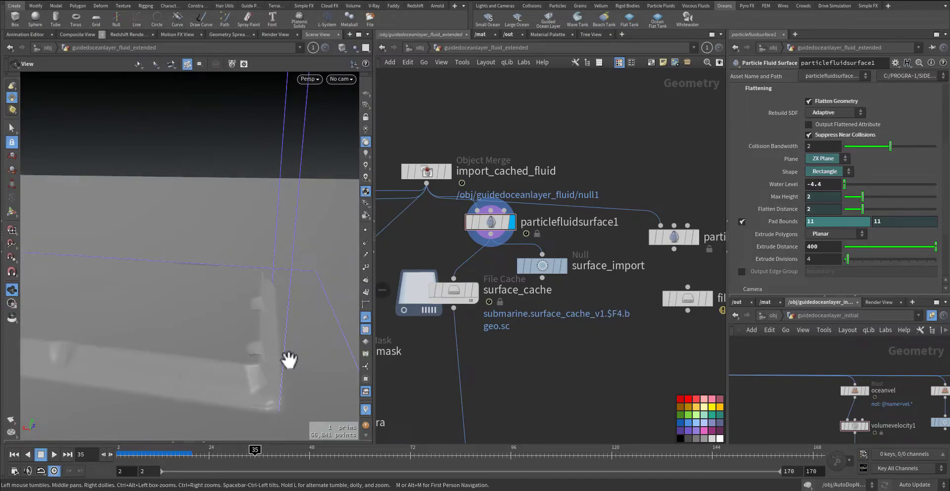
{"action": "left_click_drag", "start_coordinate": [286, 356], "coordinate": [253, 346]}
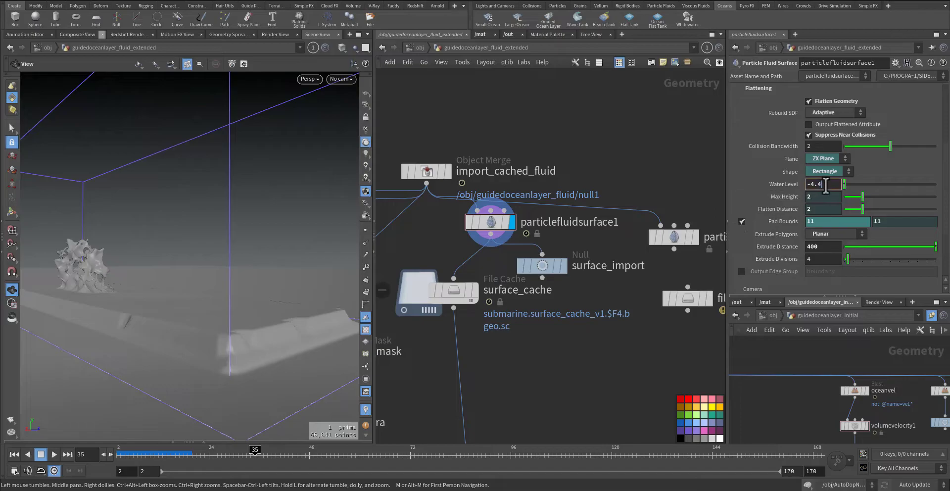
{"action": "type", "text": "0"}
Set Extrude Distance to 100 and view the surface from several angles.
{"action": "left_click_drag", "start_coordinate": [827, 249], "coordinate": [804, 249]}
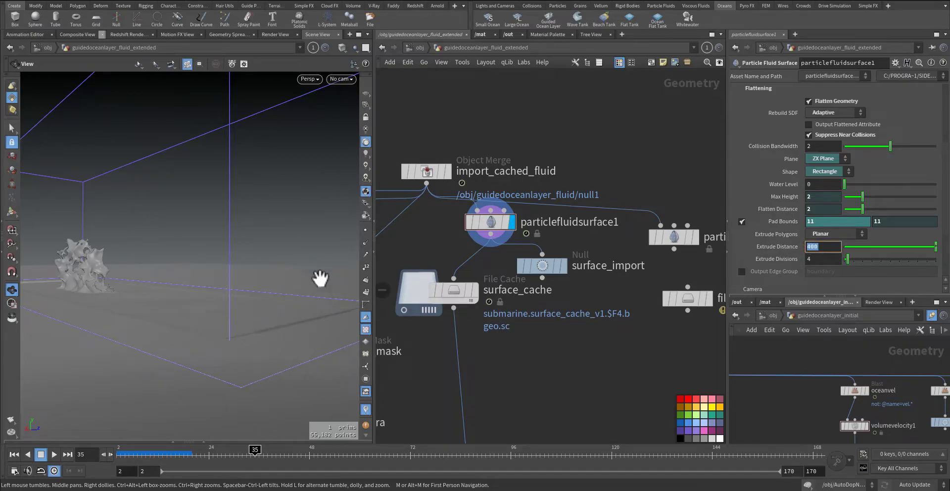
{"action": "left_click_drag", "start_coordinate": [307, 284], "coordinate": [282, 322]}
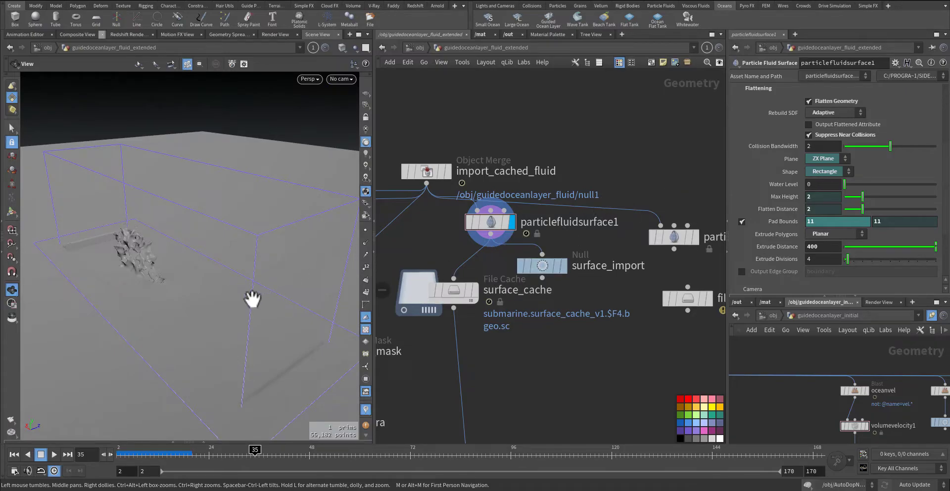
{"action": "left_click_drag", "start_coordinate": [250, 299], "coordinate": [232, 306]}
{"action": "left_click_drag", "start_coordinate": [822, 247], "coordinate": [804, 245]}
{"action": "type", "text": "100"}
{"action": "key", "text": "Return"}
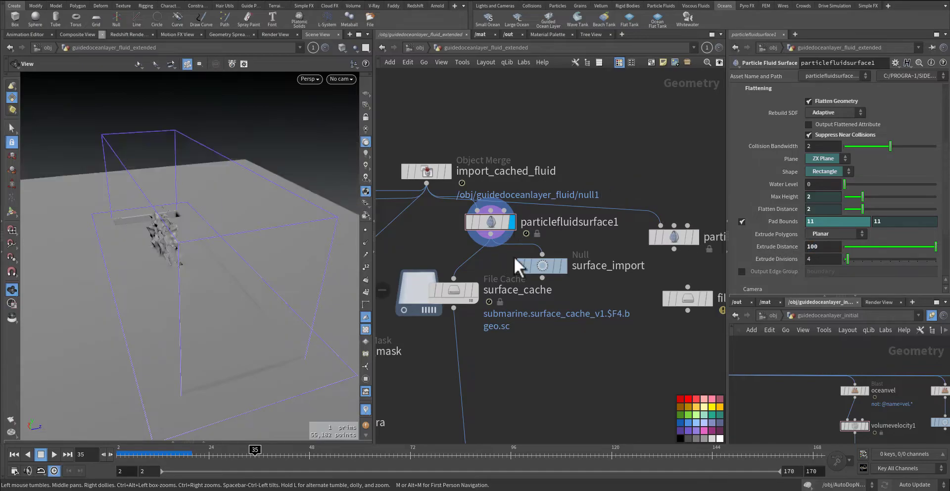
{"action": "left_click_drag", "start_coordinate": [195, 284], "coordinate": [155, 310]}
{"action": "scroll", "coordinate": [752, 176], "scroll_direction": "up", "scroll_amount": 3}
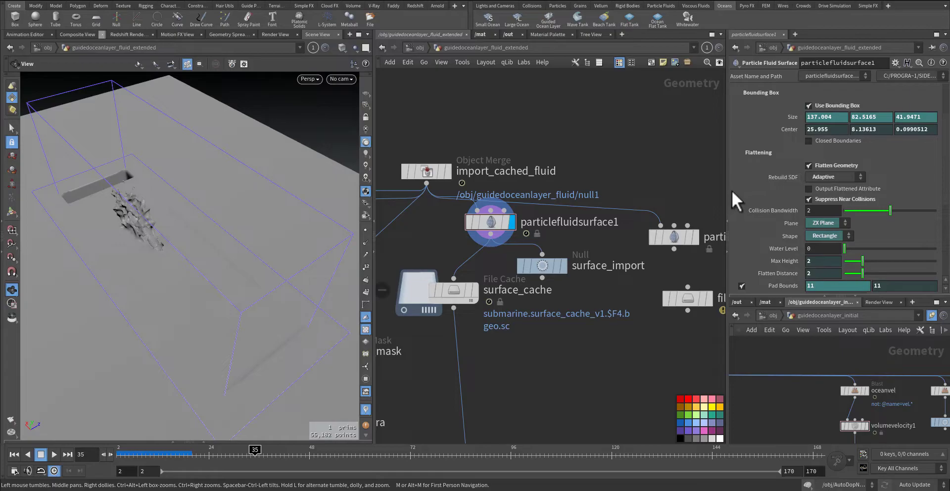
{"action": "scroll", "coordinate": [764, 254], "scroll_direction": "down", "scroll_amount": 5}
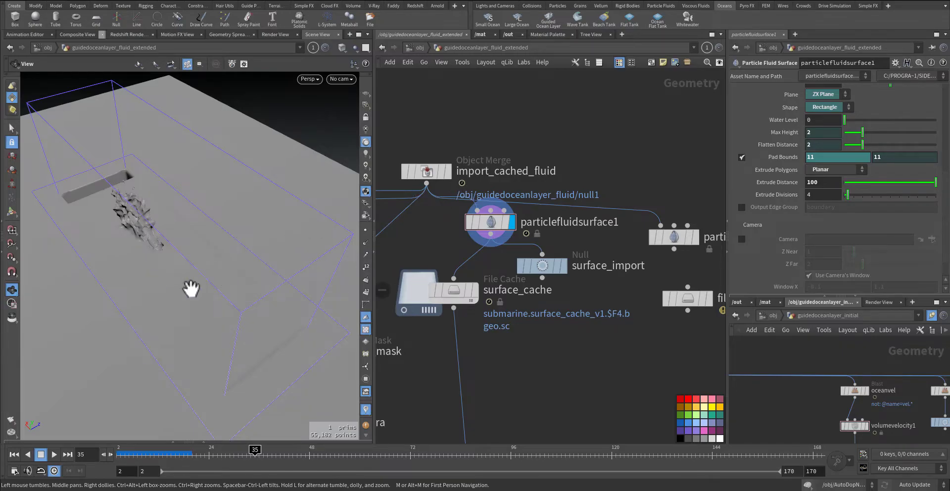
{"action": "scroll", "coordinate": [751, 266], "scroll_direction": "down", "scroll_amount": 15}
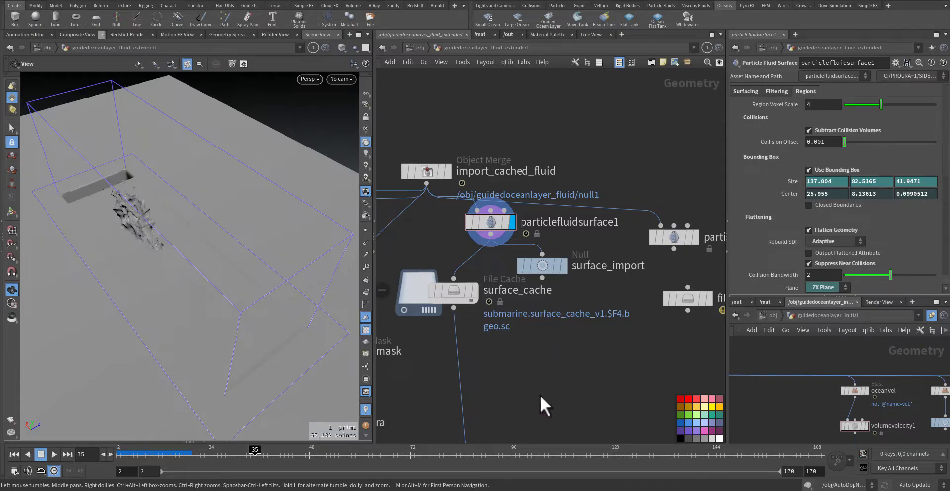
{"action": "middle_click_drag", "start_coordinate": [539, 395], "coordinate": [589, 338]}
Display surface_cache and orbit closely around the cached splash at frame 35.
{"action": "left_click", "coordinate": [527, 236]}
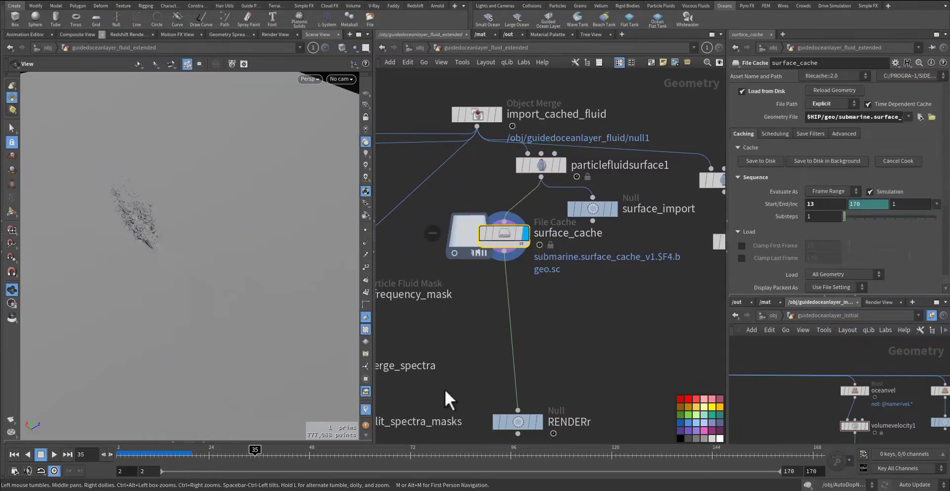
{"action": "right_click_drag", "start_coordinate": [193, 270], "coordinate": [421, 259]}
{"action": "left_click_drag", "start_coordinate": [216, 337], "coordinate": [241, 274]}
{"action": "right_click_drag", "start_coordinate": [250, 291], "coordinate": [352, 275]}
{"action": "mouse_move", "coordinate": [293, 294]}
{"action": "left_mouse_down"}
{"action": "mouse_move", "coordinate": [277, 303]}
{"action": "mouse_move", "coordinate": [305, 296]}
{"action": "mouse_move", "coordinate": [282, 303]}
{"action": "left_mouse_up"}
{"action": "left_click_drag", "start_coordinate": [263, 333], "coordinate": [214, 342]}
{"action": "left_click_drag", "start_coordinate": [307, 263], "coordinate": [223, 299]}
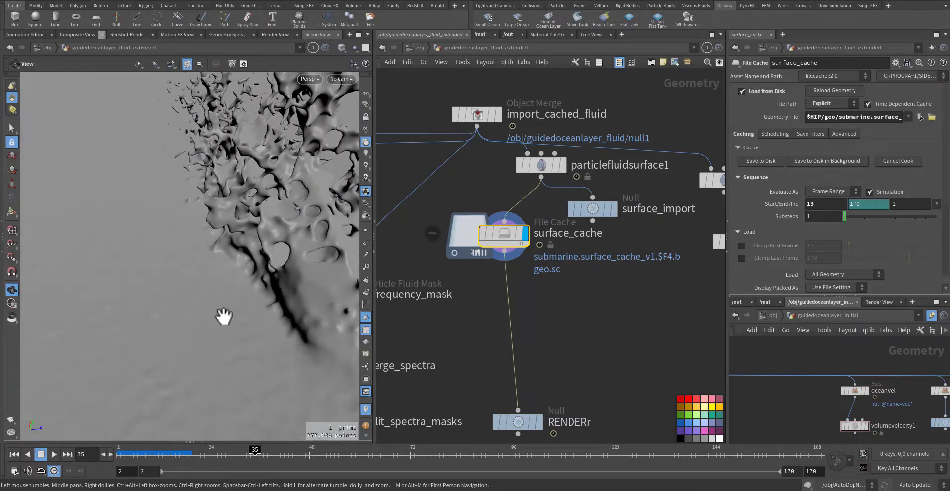
{"action": "right_click_drag", "start_coordinate": [200, 344], "coordinate": [115, 373]}
{"action": "middle_click_drag", "start_coordinate": [184, 320], "coordinate": [296, 325]}
{"action": "right_click_drag", "start_coordinate": [263, 347], "coordinate": [233, 359]}
{"action": "middle_click_drag", "start_coordinate": [227, 361], "coordinate": [189, 339]}
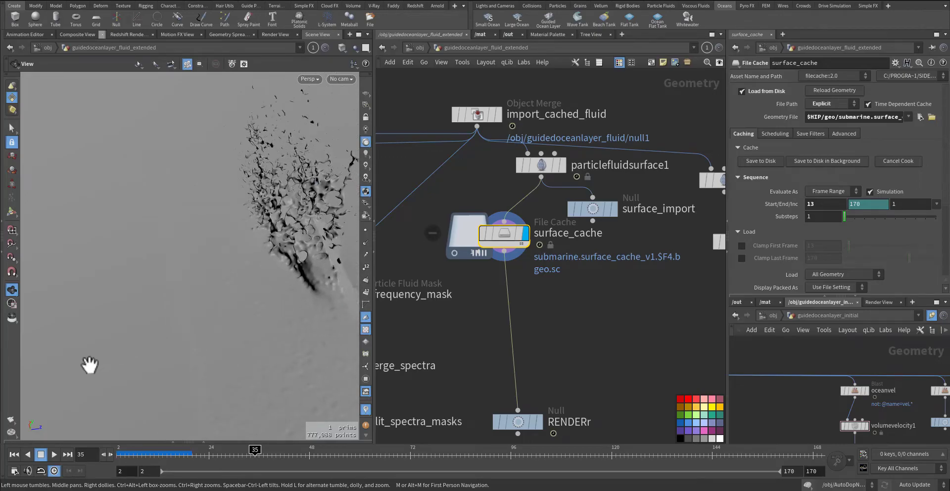
Bring ocean_preview and merge_spectra into the network view and reframe the splash against the ocean horizon.
{"action": "middle_click_drag", "start_coordinate": [816, 426], "coordinate": [849, 435]}
{"action": "scroll", "coordinate": [832, 428], "scroll_direction": "down", "scroll_amount": 5}
{"action": "middle_click_drag", "start_coordinate": [808, 388], "coordinate": [797, 423]}
{"action": "scroll", "coordinate": [814, 422], "scroll_direction": "up", "scroll_amount": 5}
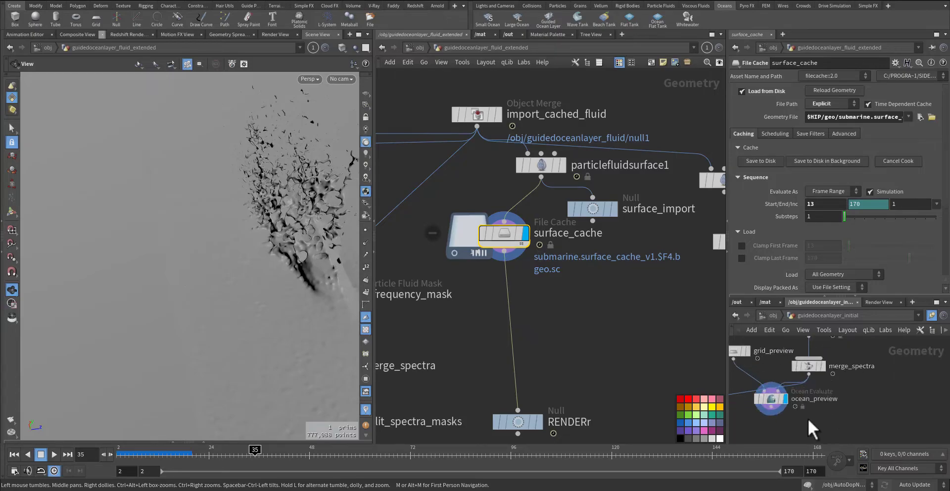
{"action": "middle_click_drag", "start_coordinate": [205, 369], "coordinate": [308, 339]}
{"action": "left_click_drag", "start_coordinate": [166, 343], "coordinate": [145, 317]}
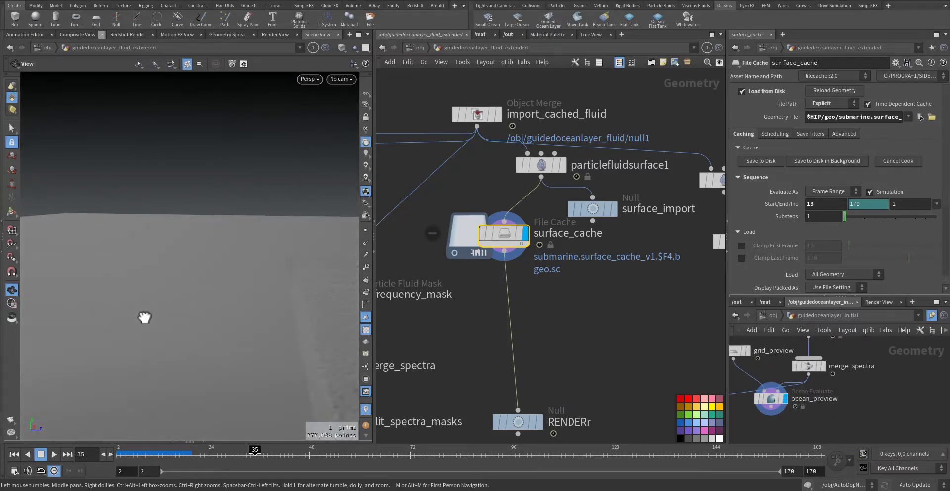
{"action": "left_click_drag", "start_coordinate": [146, 317], "coordinate": [155, 352]}
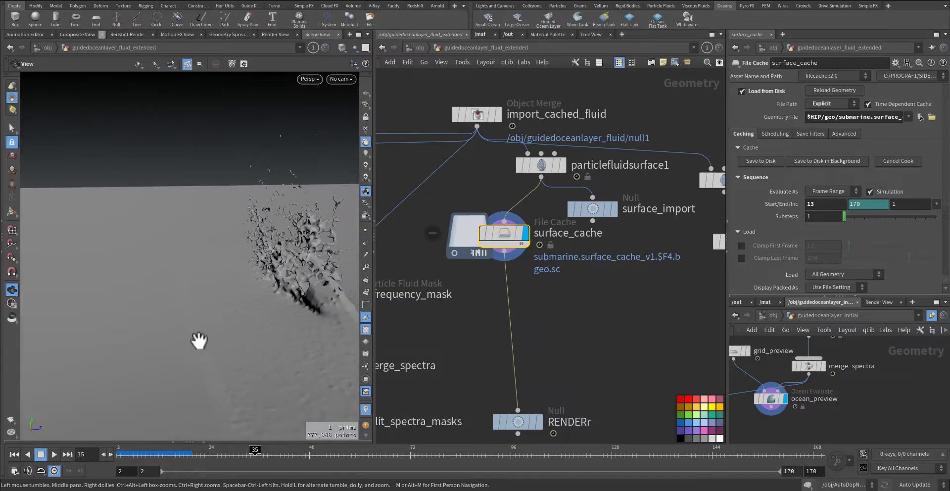
{"action": "left_click_drag", "start_coordinate": [258, 355], "coordinate": [412, 349]}
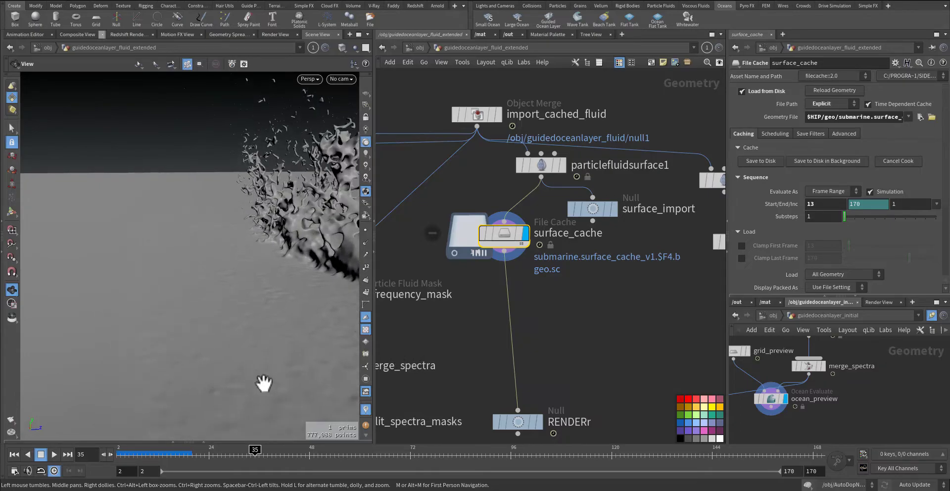
{"action": "left_click_drag", "start_coordinate": [295, 324], "coordinate": [202, 381]}
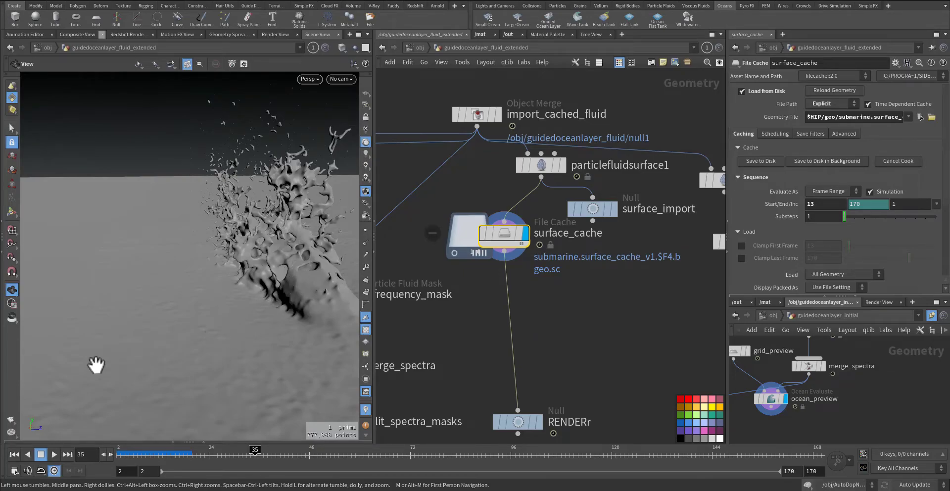
{"action": "middle_click_drag", "start_coordinate": [97, 384], "coordinate": [192, 261]}
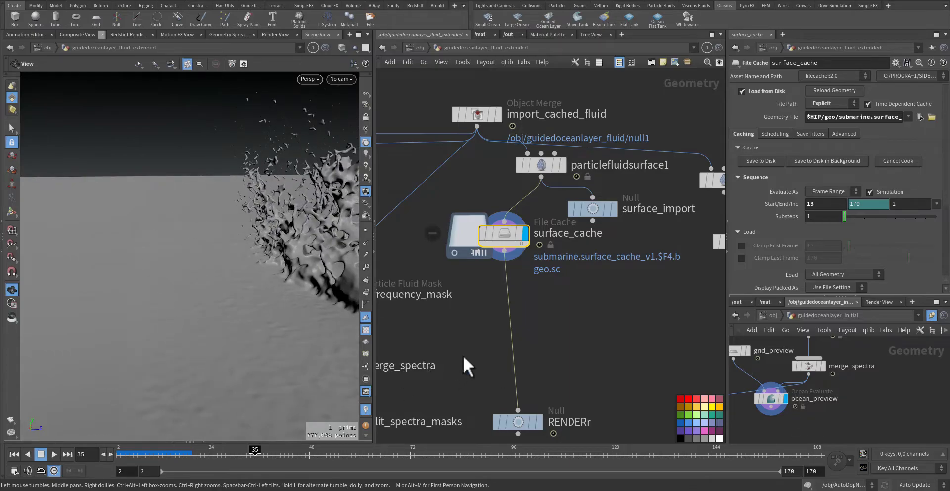
{"action": "scroll", "coordinate": [586, 396], "scroll_direction": "down", "scroll_amount": 6}
Display particlefluidmask1 and orbit the viewport around its rectangular mask box.
{"action": "scroll", "coordinate": [541, 369], "scroll_direction": "up", "scroll_amount": 5}
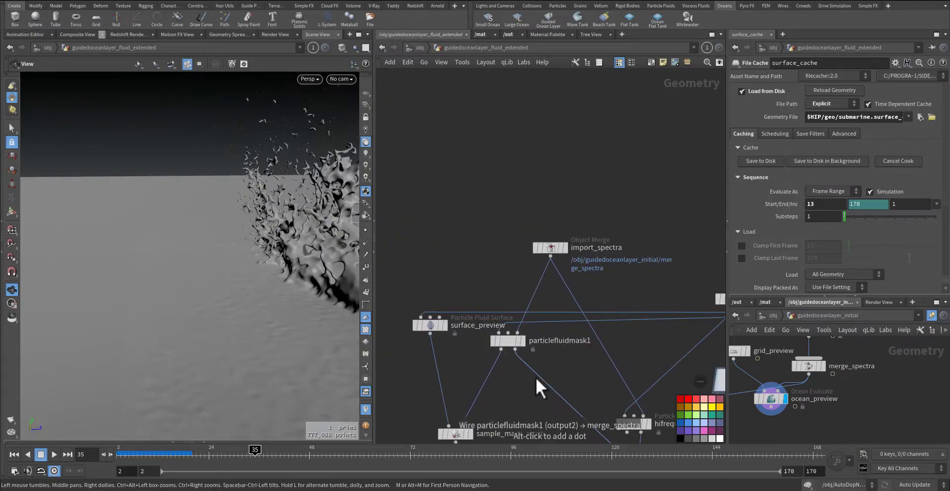
{"action": "scroll", "coordinate": [535, 377], "scroll_direction": "up", "scroll_amount": 2}
{"action": "left_click", "coordinate": [518, 325]}
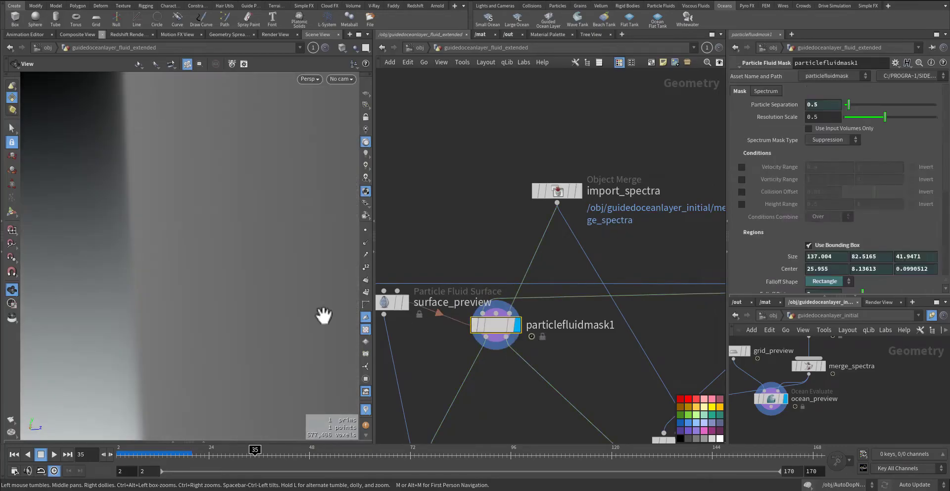
{"action": "right_click_drag", "start_coordinate": [278, 316], "coordinate": [176, 367]}
{"action": "left_click_drag", "start_coordinate": [231, 352], "coordinate": [346, 355]}
{"action": "middle_click_drag", "start_coordinate": [409, 354], "coordinate": [520, 308]}
{"action": "left_click_drag", "start_coordinate": [303, 313], "coordinate": [247, 317]}
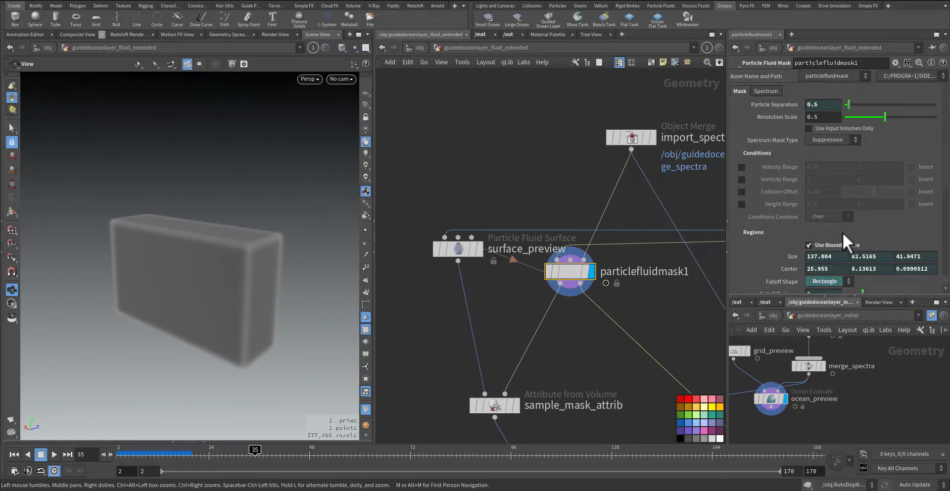
{"action": "scroll", "coordinate": [776, 269], "scroll_direction": "down", "scroll_amount": 2}
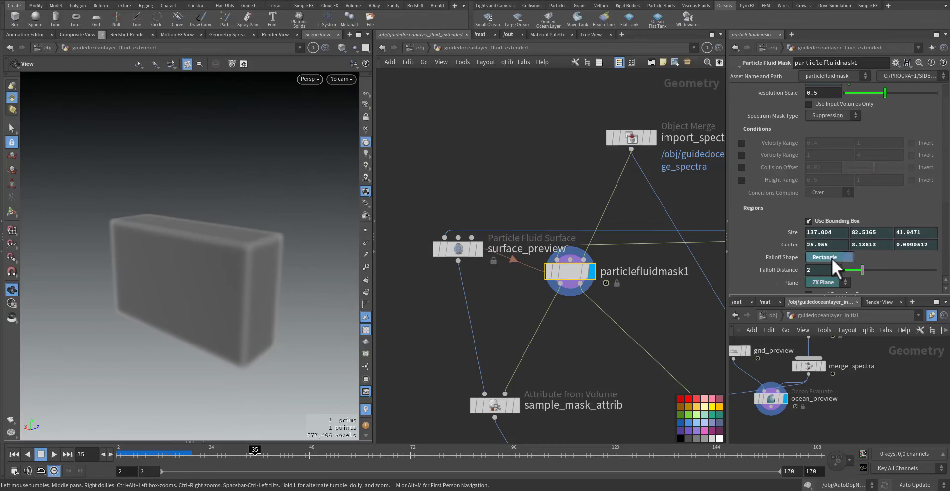
Change the Falloff Shape to Circle, keeping Spectrum Mask Type on Suppression.
{"action": "left_click", "coordinate": [821, 276]}
{"action": "left_click_drag", "start_coordinate": [262, 284], "coordinate": [232, 321]}
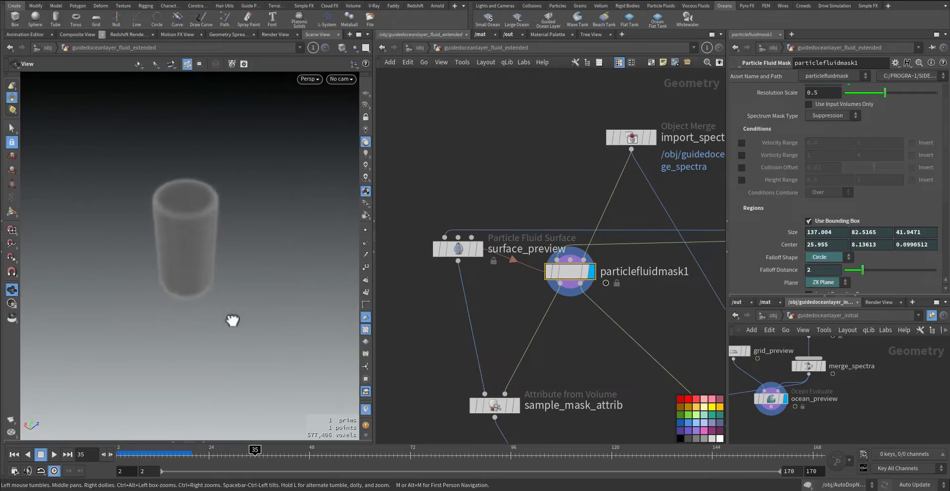
{"action": "scroll", "coordinate": [782, 236], "scroll_direction": "up", "scroll_amount": 2}
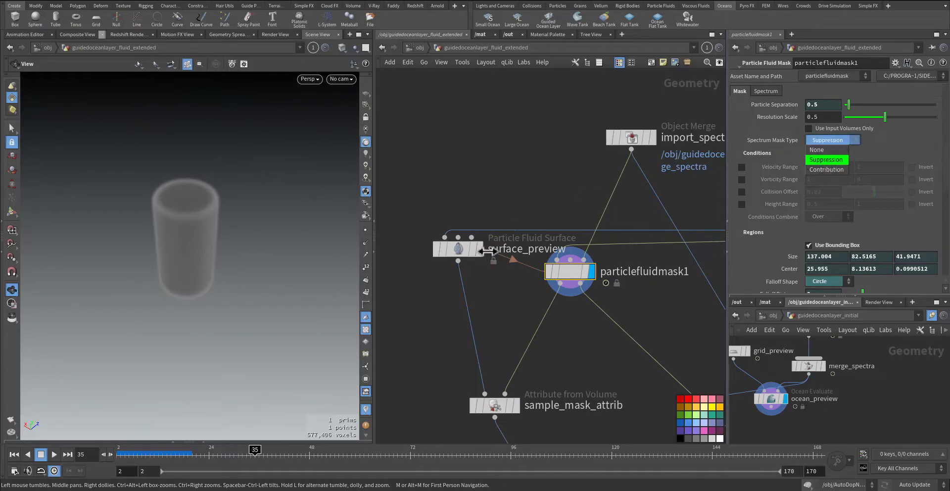
{"action": "left_click", "coordinate": [585, 353]}
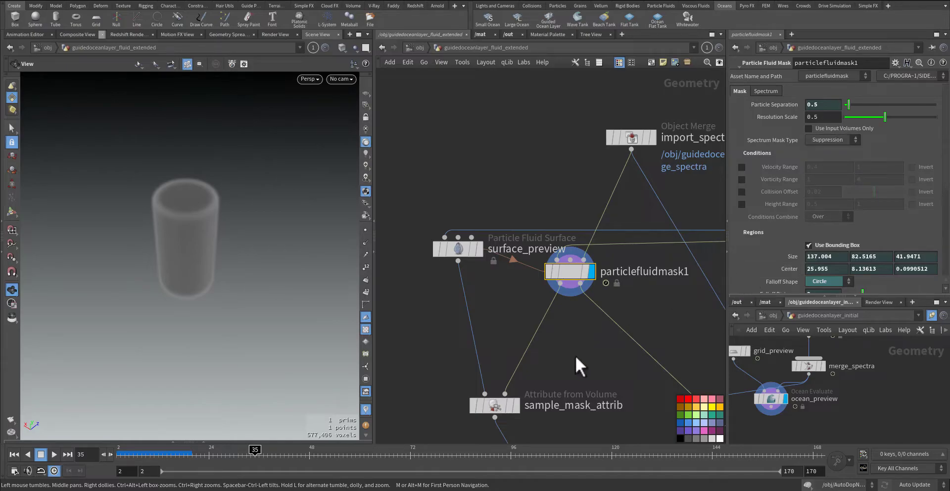
{"action": "middle_click_drag", "start_coordinate": [575, 359], "coordinate": [588, 272]}
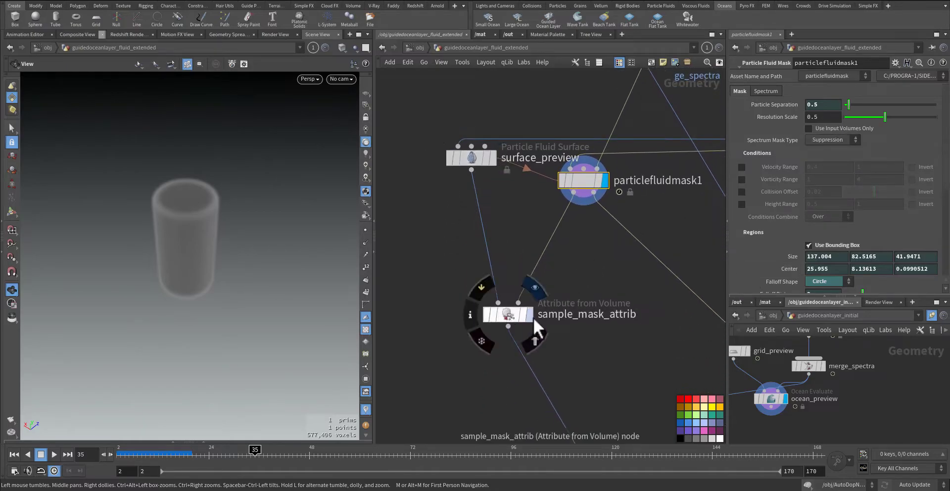
Display sample_mask_attrib and zoom the viewport onto the red masked area around the splash.
{"action": "key", "text": "r"}
{"action": "left_click", "coordinate": [505, 316]}
{"action": "left_click_drag", "start_coordinate": [167, 285], "coordinate": [192, 270]}
{"action": "middle_click_drag", "start_coordinate": [192, 269], "coordinate": [218, 314]}
{"action": "right_click_drag", "start_coordinate": [217, 314], "coordinate": [463, 275]}
{"action": "left_click_drag", "start_coordinate": [218, 297], "coordinate": [292, 297]}
{"action": "right_click_drag", "start_coordinate": [190, 297], "coordinate": [296, 273]}
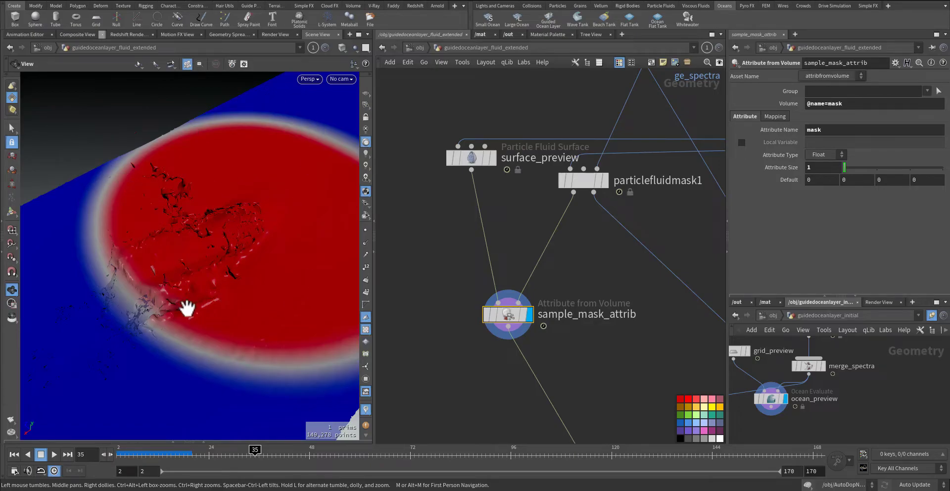
Pan the network down to the hifrequency_mask and cache nodes.
{"action": "middle_click_drag", "start_coordinate": [449, 369], "coordinate": [405, 268]}
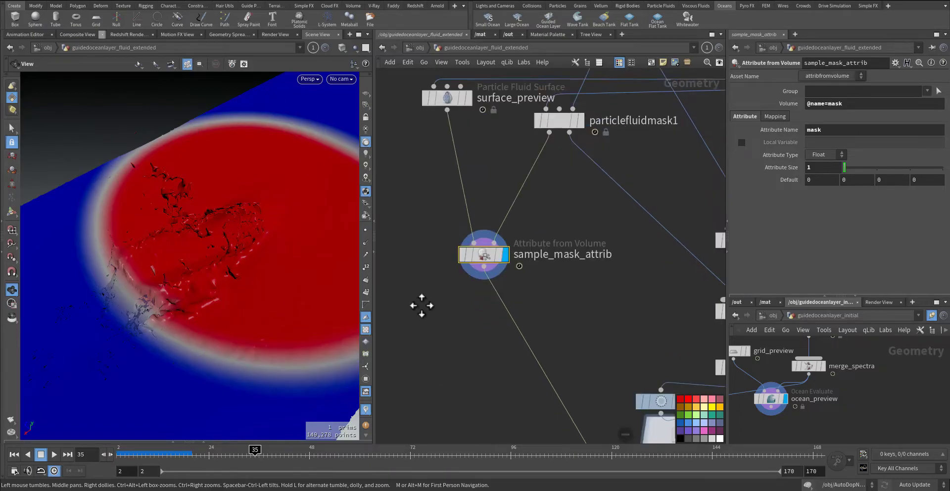
{"action": "middle_click_drag", "start_coordinate": [492, 388], "coordinate": [419, 249]}
{"action": "scroll", "coordinate": [458, 303], "scroll_direction": "down", "scroll_amount": 3}
{"action": "middle_click_drag", "start_coordinate": [540, 303], "coordinate": [486, 364]}
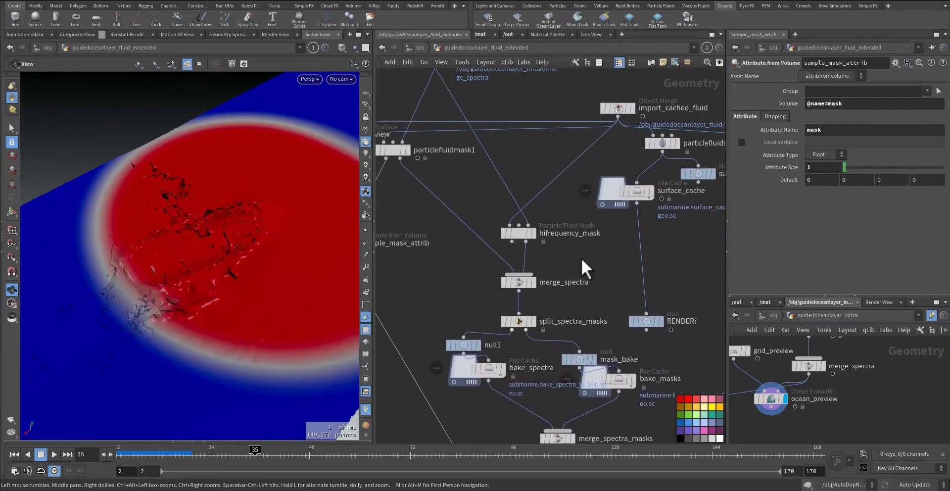
{"action": "scroll", "coordinate": [580, 331], "scroll_direction": "up", "scroll_amount": 5}
Display hifrequency_mask, orbit its mask volume, and keep Over as the combine mode.
{"action": "mouse_move", "coordinate": [534, 293]}
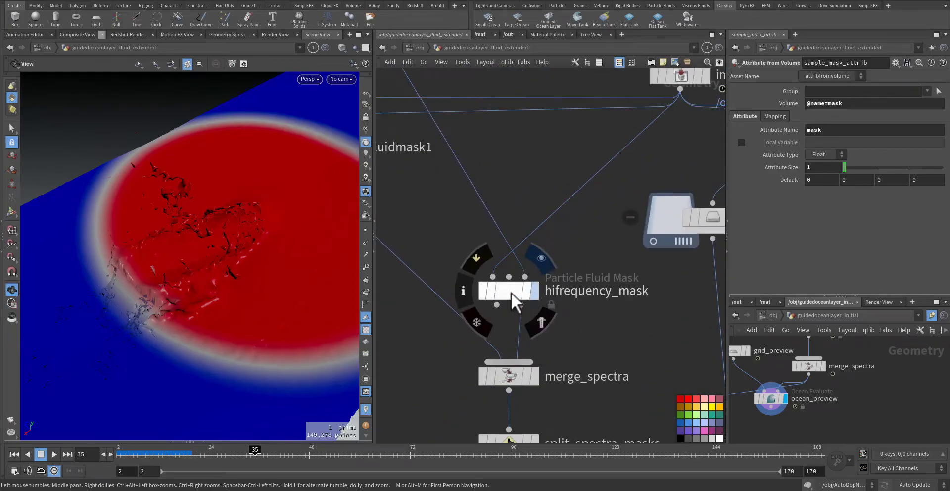
{"action": "left_click", "coordinate": [511, 292]}
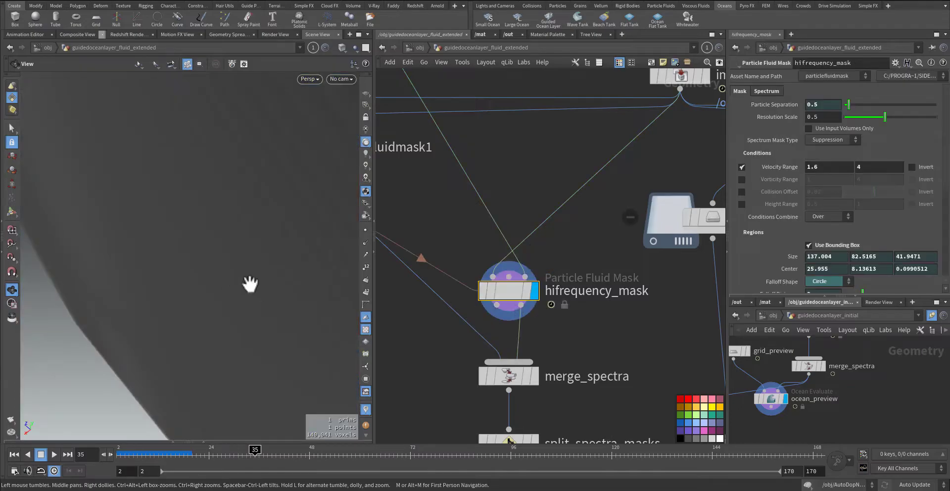
{"action": "right_click_drag", "start_coordinate": [260, 281], "coordinate": [239, 318]}
{"action": "left_click_drag", "start_coordinate": [238, 318], "coordinate": [196, 284]}
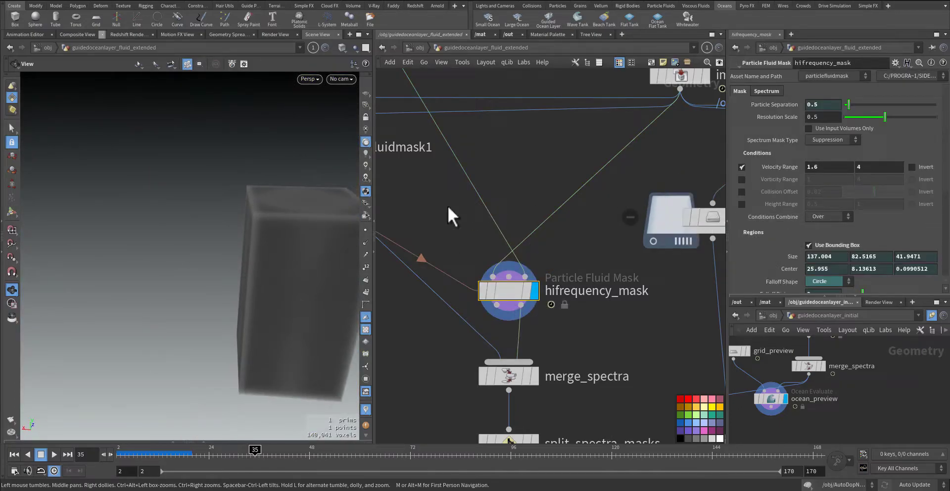
{"action": "left_click", "coordinate": [841, 218]}
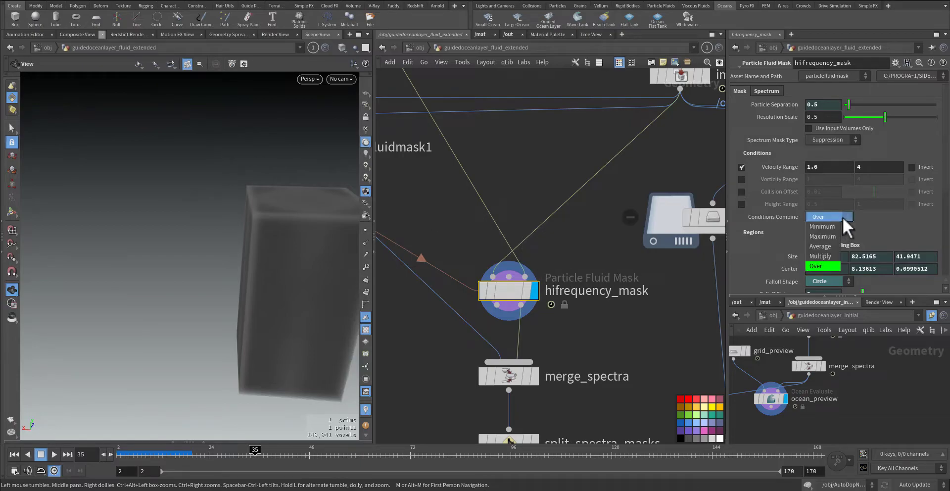
{"action": "left_click", "coordinate": [842, 216]}
{"action": "scroll", "coordinate": [751, 271], "scroll_direction": "down", "scroll_amount": 1}
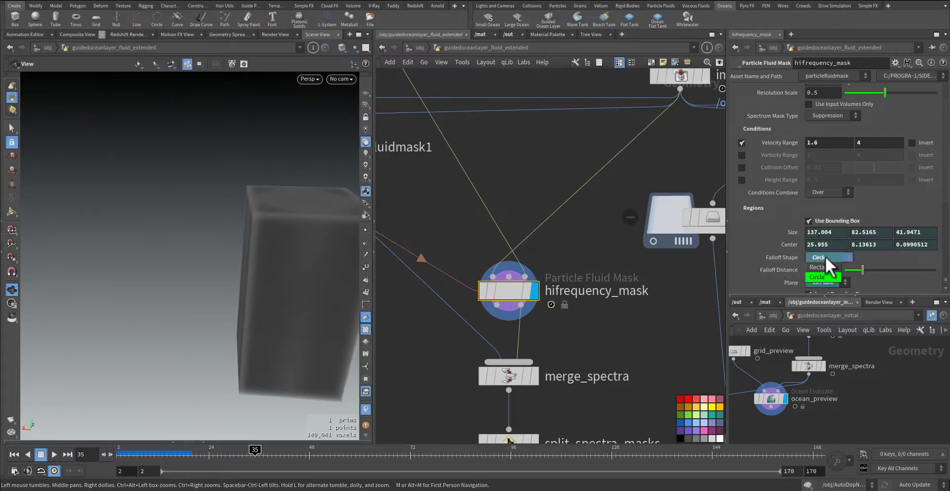
Preview the merge_spectra result and its inputs, then return to hifrequency_mask.
{"action": "mouse_move", "coordinate": [535, 373]}
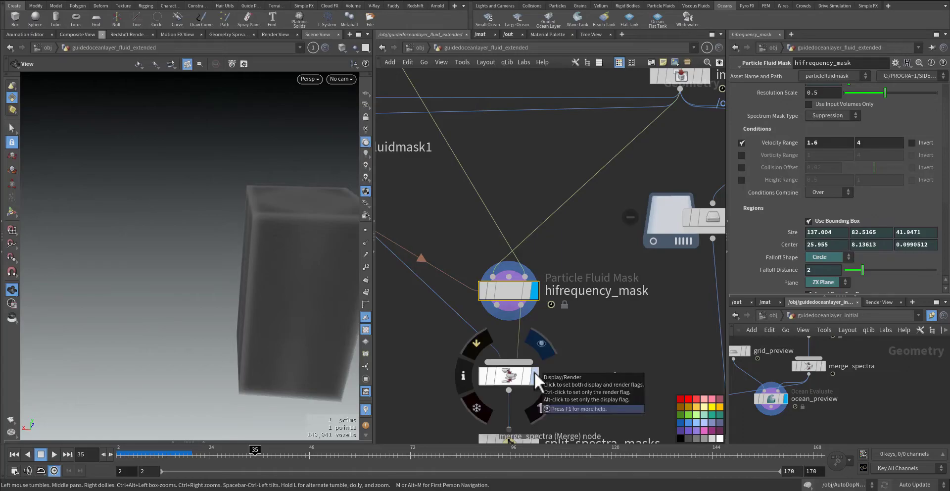
{"action": "left_click", "coordinate": [534, 372]}
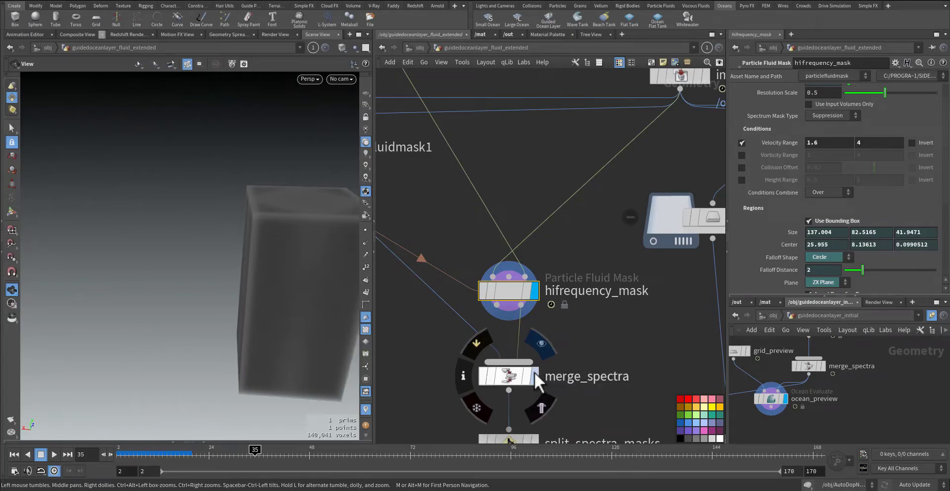
{"action": "left_click", "coordinate": [509, 374]}
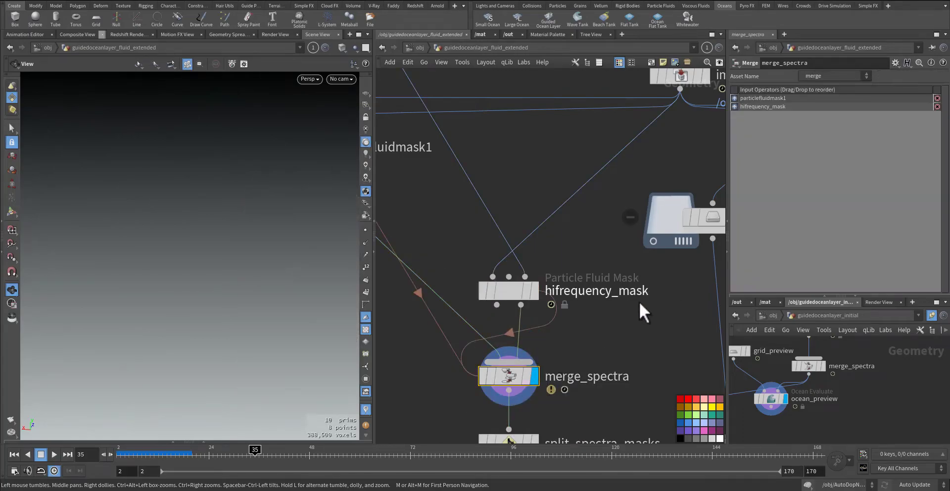
{"action": "left_click", "coordinate": [509, 290]}
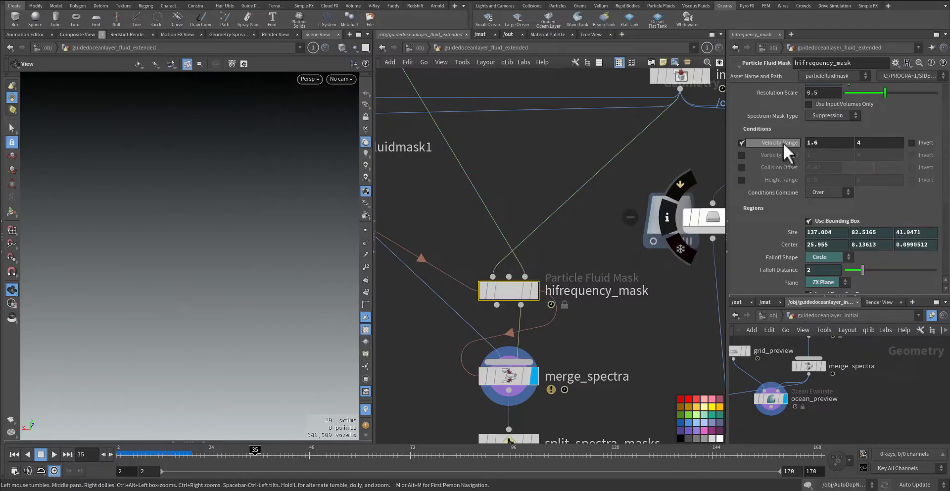
Review the Velocity Range (1.6 to 4), Particle Separation and spectrum amplitude filter settings.
{"action": "scroll", "coordinate": [787, 243], "scroll_direction": "up", "scroll_amount": 2}
{"action": "left_click_drag", "start_coordinate": [835, 169], "coordinate": [787, 170]}
{"action": "left_click_drag", "start_coordinate": [875, 167], "coordinate": [851, 168]}
{"action": "left_click", "coordinate": [812, 106]}
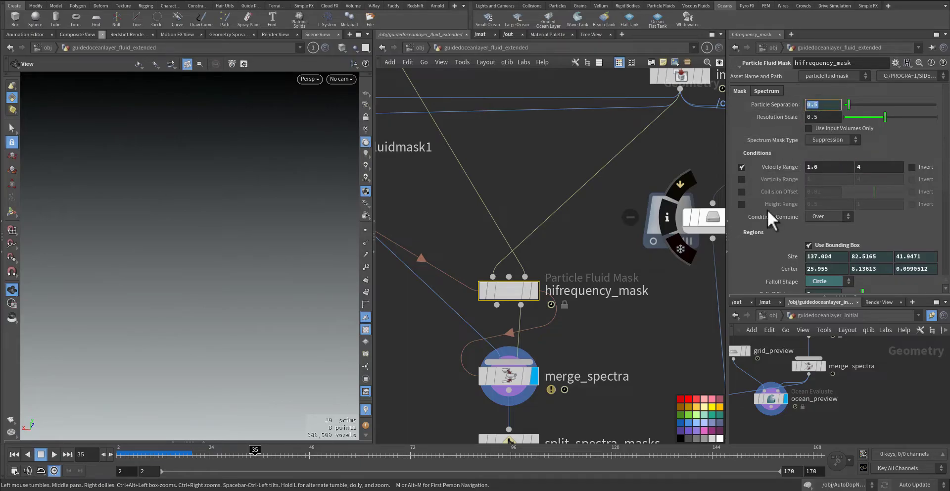
{"action": "left_click", "coordinate": [766, 91]}
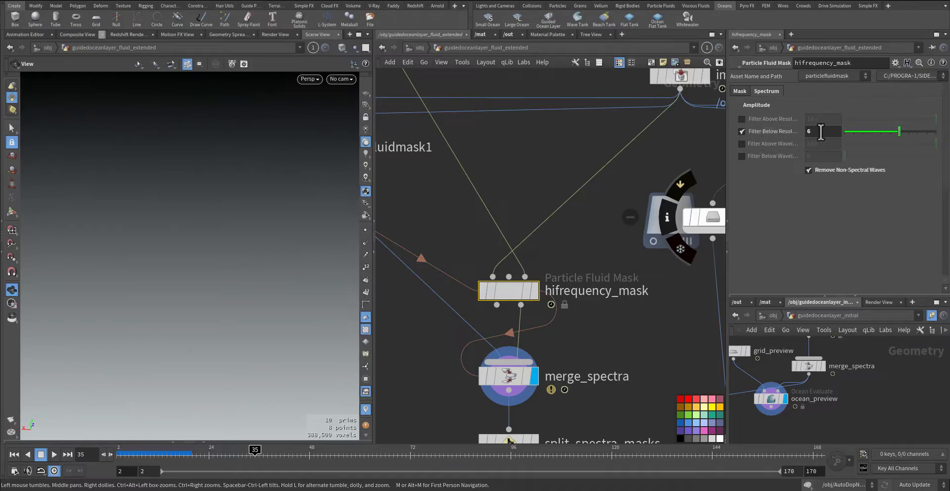
{"action": "left_click", "coordinate": [739, 91]}
Redisplay hifrequency_mask and raise its Falloff Distance from 2 to 2.97.
{"action": "scroll", "coordinate": [775, 247], "scroll_direction": "down", "scroll_amount": 8}
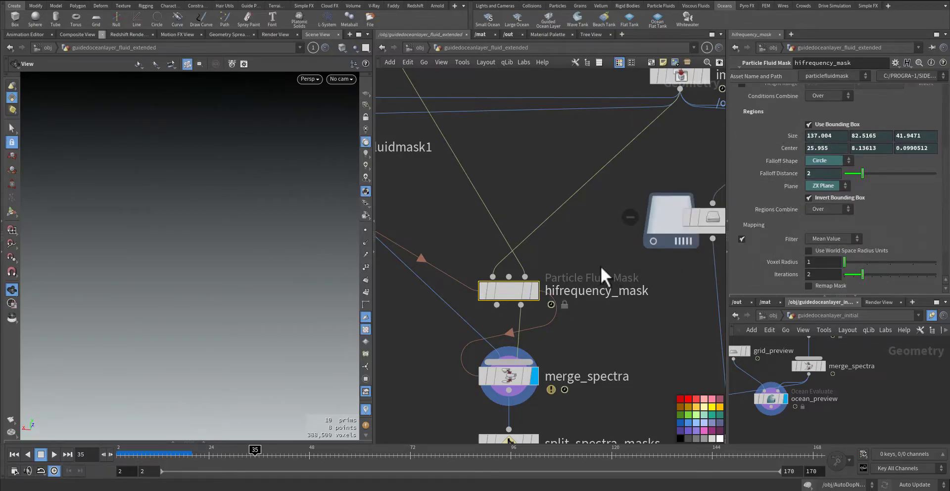
{"action": "left_click", "coordinate": [534, 288]}
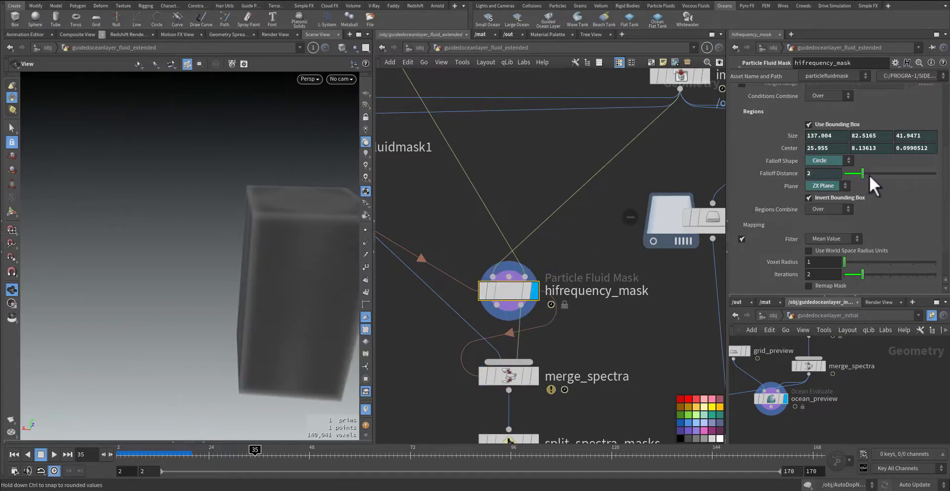
{"action": "left_click_drag", "start_coordinate": [869, 174], "coordinate": [871, 174]}
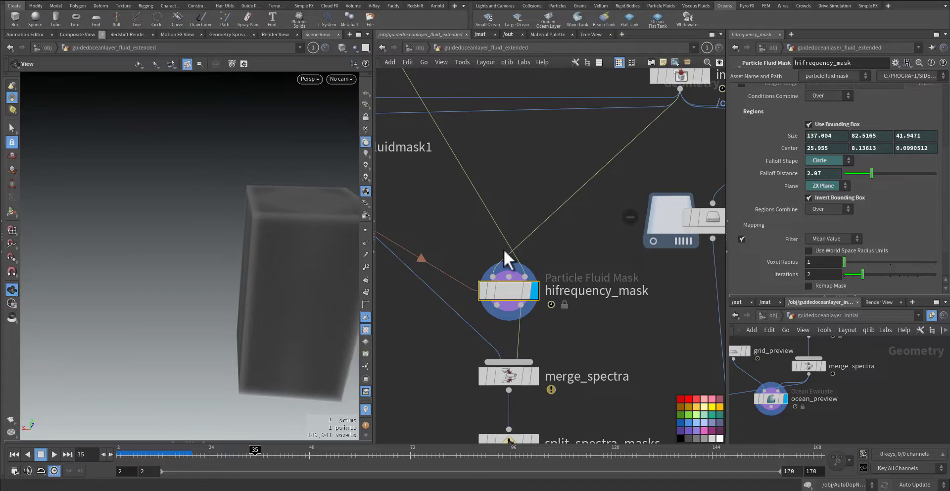
{"action": "middle_click_drag", "start_coordinate": [430, 317], "coordinate": [419, 335]}
{"action": "scroll", "coordinate": [768, 276], "scroll_direction": "down", "scroll_amount": 2}
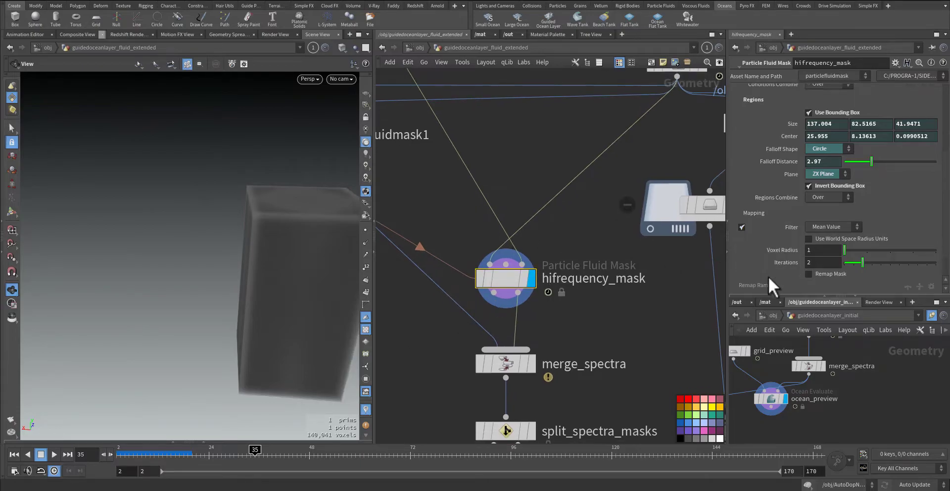
Display split_spectra_masks and null1 and check their volume geometry info.
{"action": "middle_click_drag", "start_coordinate": [613, 360], "coordinate": [588, 221]}
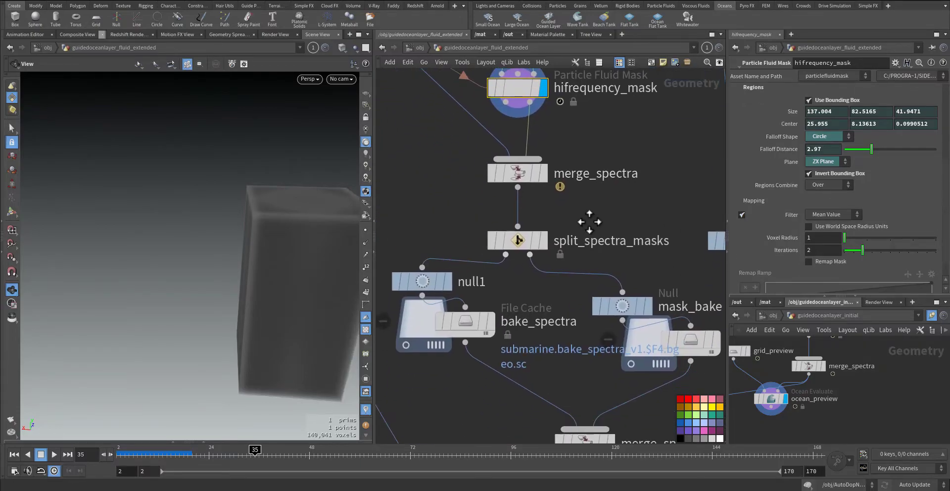
{"action": "left_click", "coordinate": [544, 241]}
{"action": "left_click", "coordinate": [515, 244]}
{"action": "middle_click", "coordinate": [516, 242]}
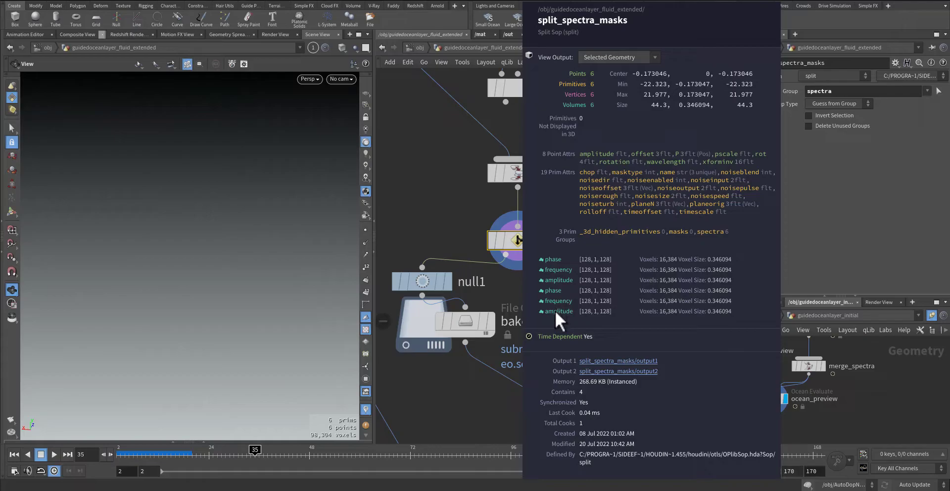
{"action": "middle_click_drag", "start_coordinate": [437, 268], "coordinate": [480, 243]}
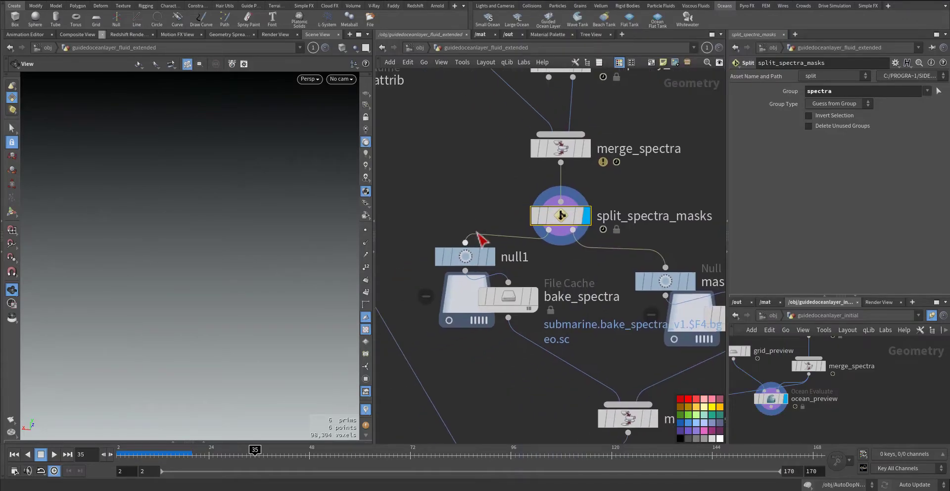
{"action": "left_click", "coordinate": [487, 257]}
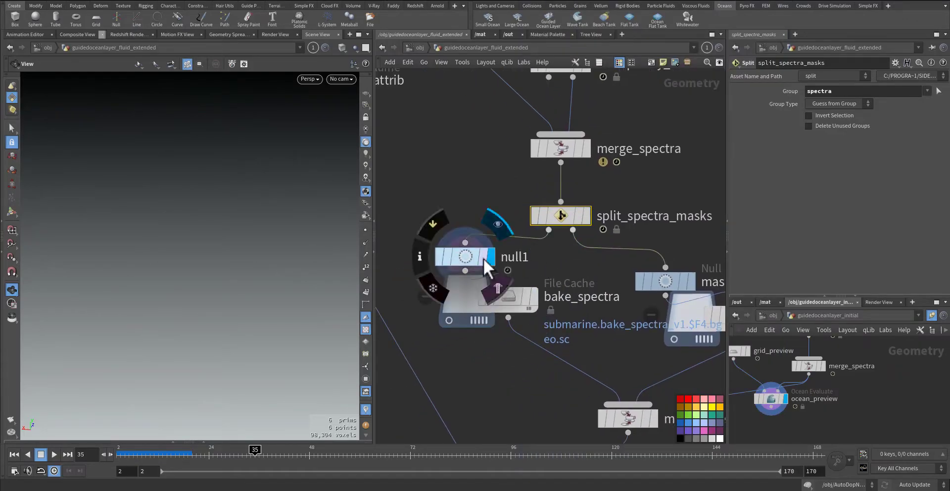
{"action": "left_click", "coordinate": [467, 257]}
{"action": "middle_click", "coordinate": [466, 255]}
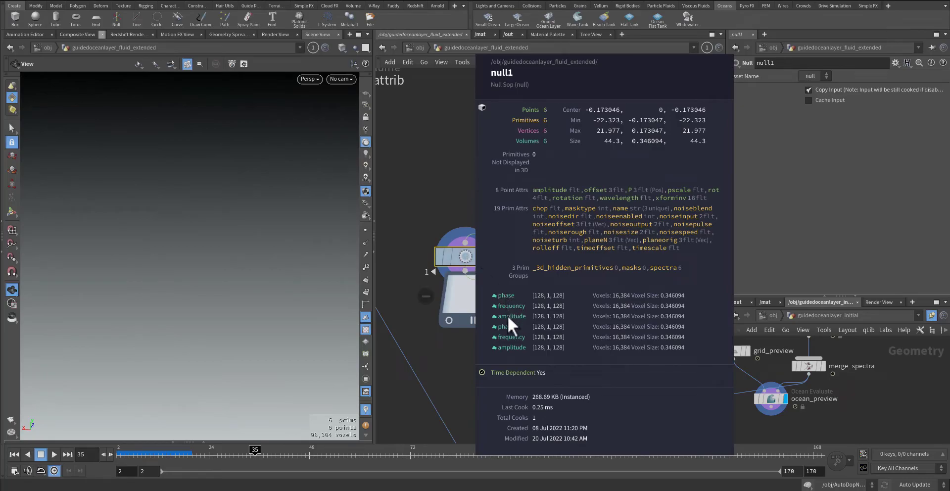
Inspect bake_spectra's $HIP/geo Base Folder and its Base Name.
{"action": "left_click", "coordinate": [515, 301]}
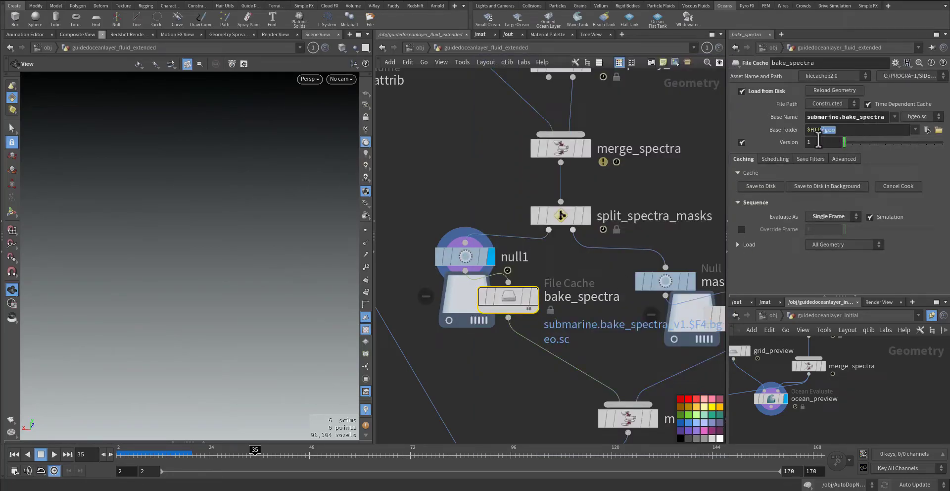
{"action": "left_click_drag", "start_coordinate": [817, 140], "coordinate": [805, 138]}
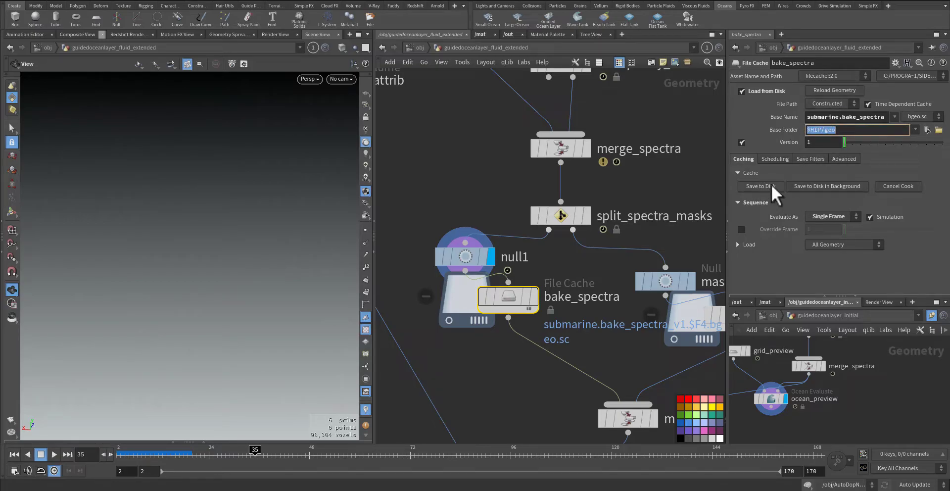
{"action": "left_click_drag", "start_coordinate": [841, 117], "coordinate": [911, 116]}
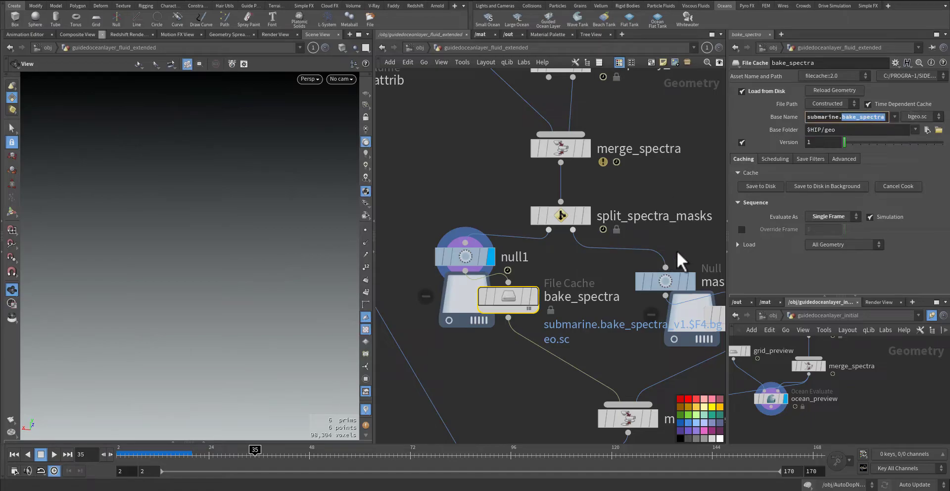
Display mask_bake and check its info: 4 primitives with 46×87×46 mask volumes.
{"action": "middle_click_drag", "start_coordinate": [685, 249], "coordinate": [549, 225]}
{"action": "left_click", "coordinate": [556, 259]}
{"action": "middle_click", "coordinate": [533, 258]}
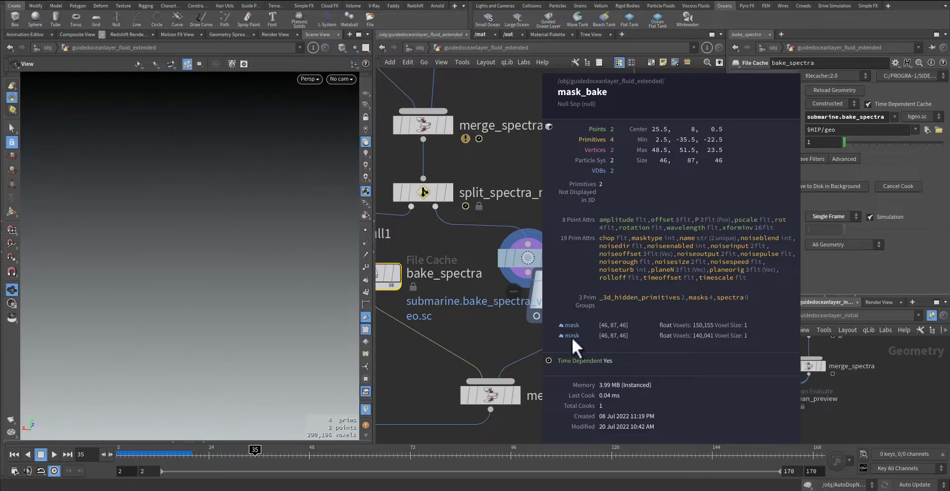
Compare the bake_masks, bake_spectra and merge_spectra_masks settings.
{"action": "left_click", "coordinate": [619, 285]}
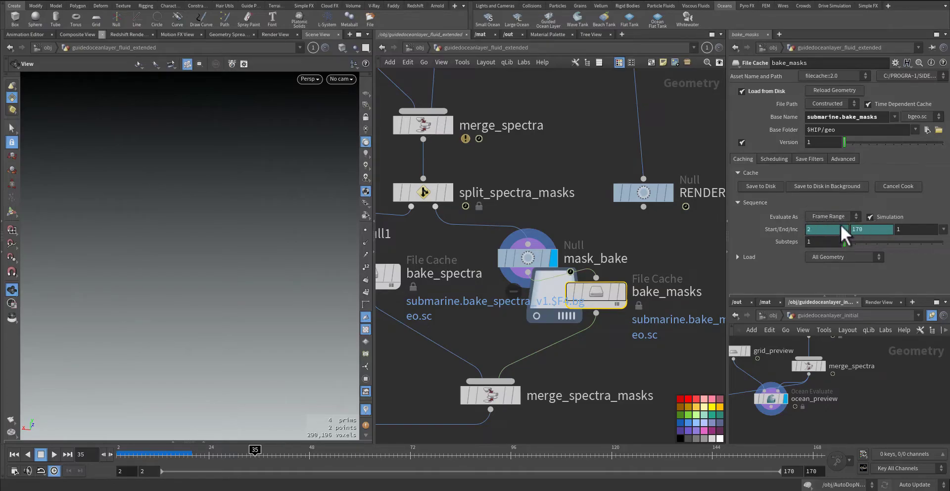
{"action": "middle_click_drag", "start_coordinate": [520, 337], "coordinate": [577, 262]}
{"action": "left_click", "coordinate": [479, 271]}
{"action": "mouse_move", "coordinate": [600, 312]}
{"action": "left_click", "coordinate": [576, 300]}
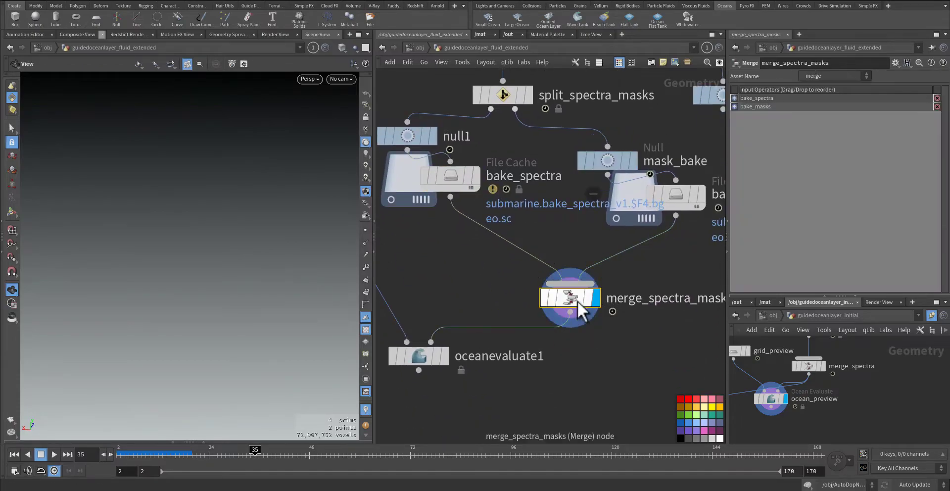
Display oceanevaluate1 and zoom in on the red mask circle around the splash.
{"action": "middle_click_drag", "start_coordinate": [453, 355], "coordinate": [512, 319]}
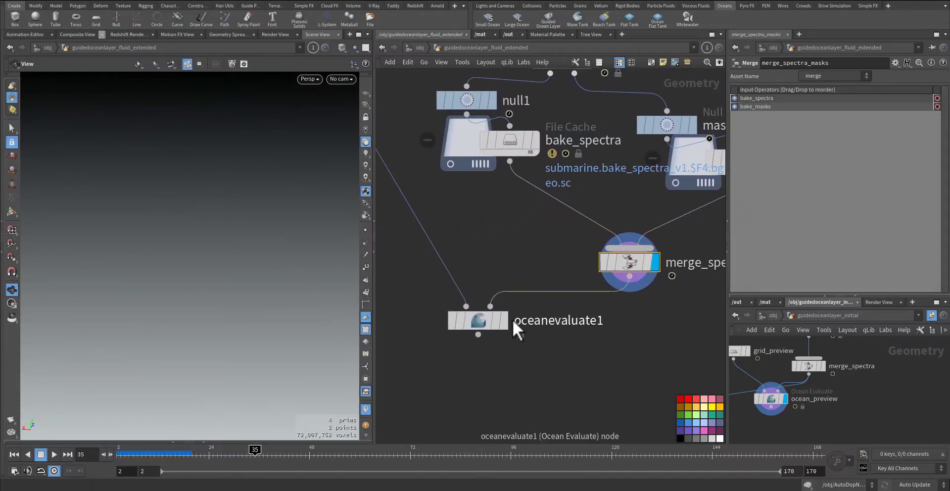
{"action": "left_click", "coordinate": [485, 319]}
{"action": "left_click_drag", "start_coordinate": [279, 318], "coordinate": [288, 341]}
{"action": "right_click_drag", "start_coordinate": [291, 317], "coordinate": [423, 292]}
{"action": "left_click_drag", "start_coordinate": [243, 312], "coordinate": [254, 330]}
Jump to frame 44 and view the splash from a lower angle over the masked ocean.
{"action": "left_click", "coordinate": [292, 455]}
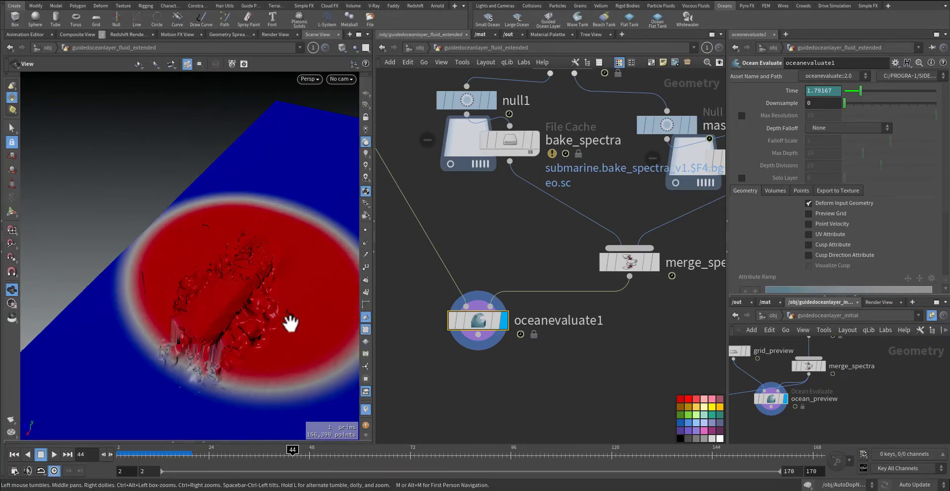
{"action": "left_click_drag", "start_coordinate": [286, 323], "coordinate": [161, 325]}
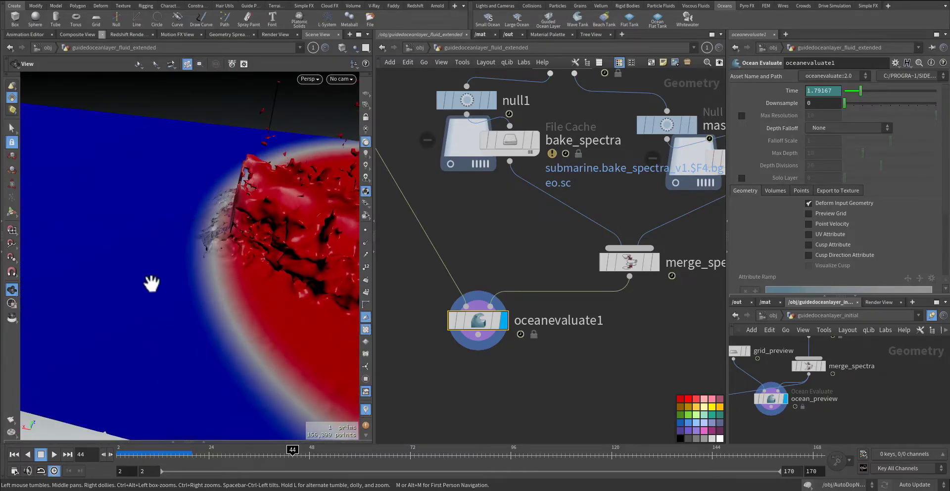
{"action": "scroll", "coordinate": [465, 339], "scroll_direction": "down", "scroll_amount": 6}
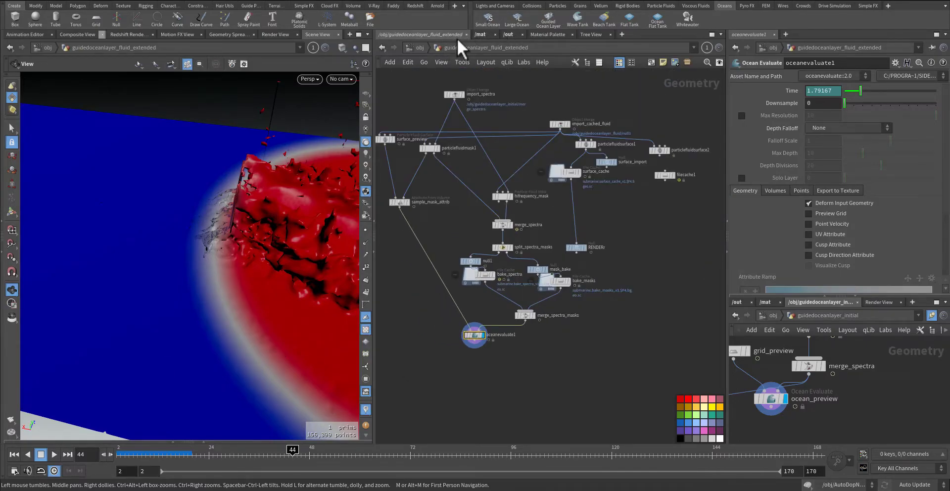
In /mat, select the oceansurface material and bring up its Displacement settings.
{"action": "left_click", "coordinate": [480, 35]}
{"action": "scroll", "coordinate": [616, 237], "scroll_direction": "up", "scroll_amount": 2}
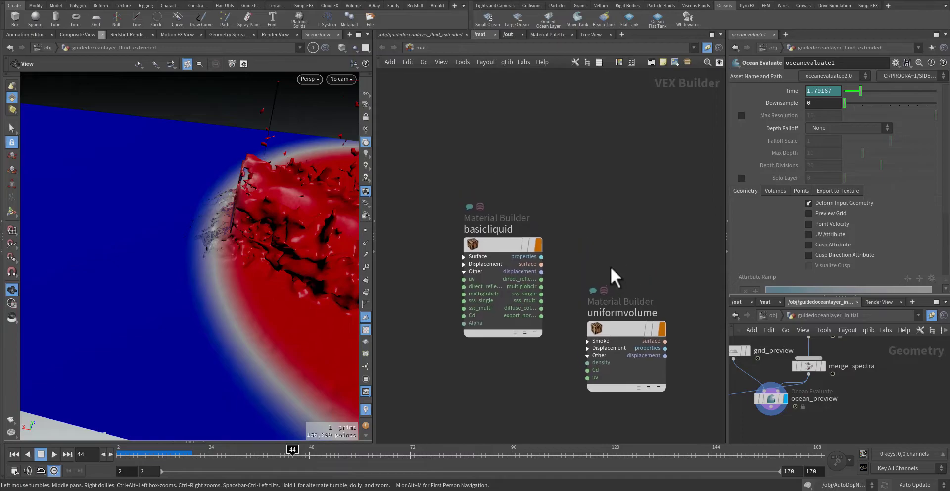
{"action": "scroll", "coordinate": [610, 265], "scroll_direction": "down", "scroll_amount": 8}
{"action": "middle_click_drag", "start_coordinate": [586, 309], "coordinate": [506, 152]}
{"action": "scroll", "coordinate": [526, 232], "scroll_direction": "up", "scroll_amount": 6}
{"action": "middle_click_drag", "start_coordinate": [533, 222], "coordinate": [467, 201]}
{"action": "left_click_drag", "start_coordinate": [456, 170], "coordinate": [554, 255]}
{"action": "scroll", "coordinate": [614, 217], "scroll_direction": "up", "scroll_amount": 3}
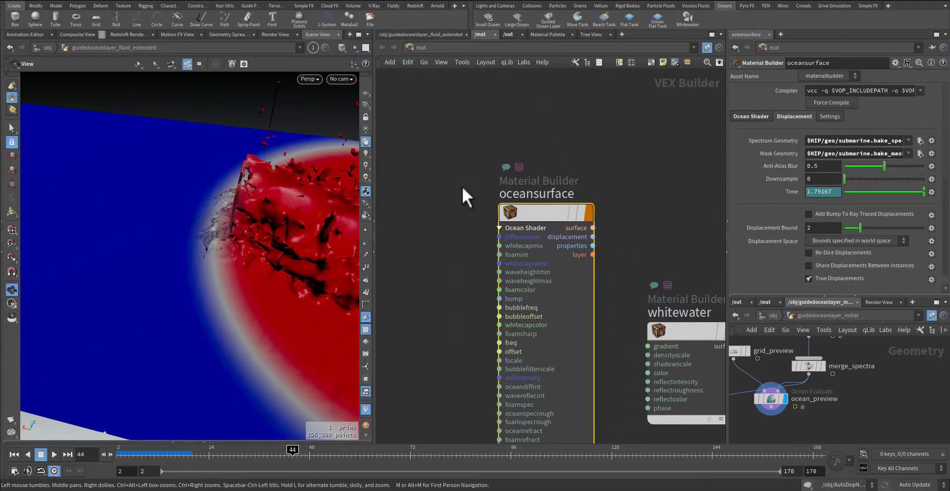
{"action": "left_click", "coordinate": [751, 117]}
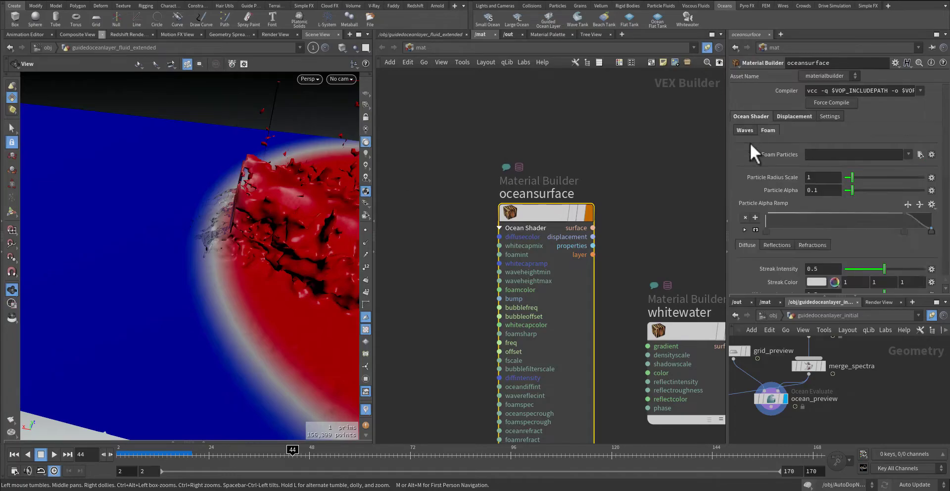
{"action": "left_click", "coordinate": [785, 116]}
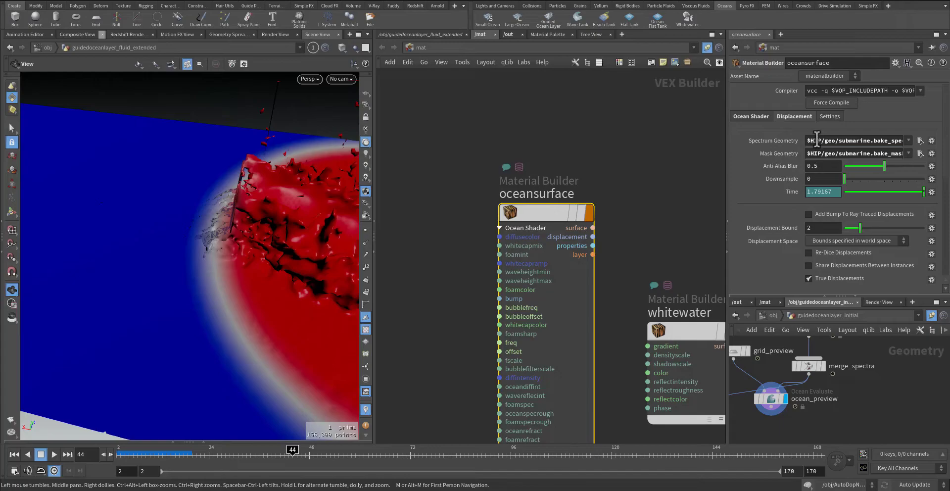
Point Spectrum Geometry at the bake_spectra cache path from guidedoceanlayer_fluid_extended.
{"action": "left_click", "coordinate": [807, 312]}
{"action": "left_click", "coordinate": [850, 364]}
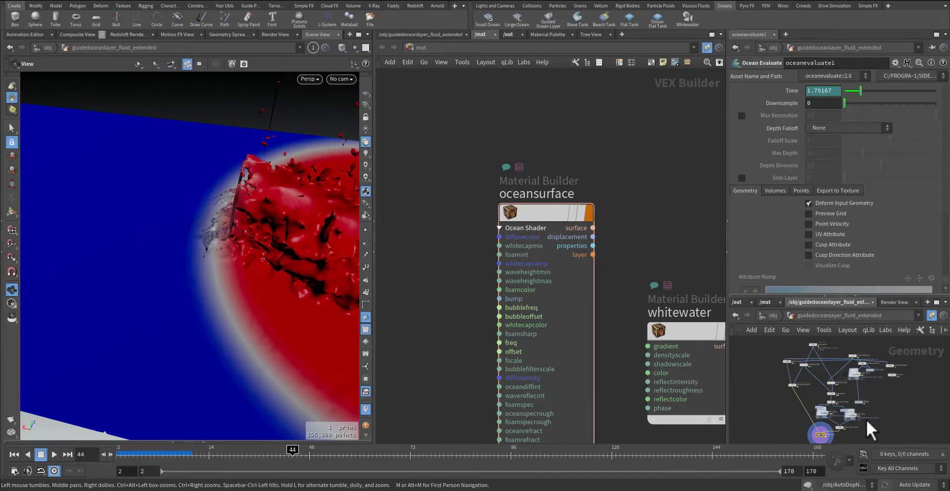
{"action": "scroll", "coordinate": [842, 385], "scroll_direction": "up", "scroll_amount": 10}
{"action": "middle_click_drag", "start_coordinate": [773, 402], "coordinate": [812, 424]}
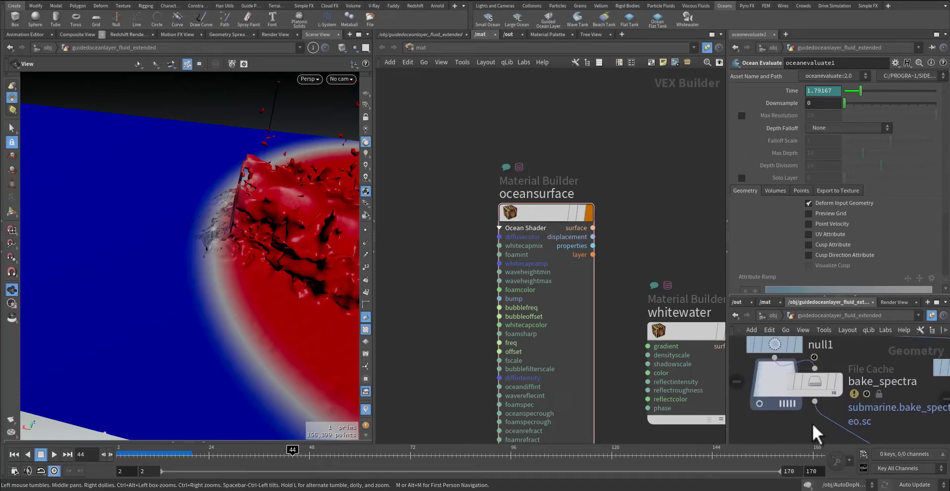
{"action": "left_click", "coordinate": [814, 385]}
{"action": "left_click", "coordinate": [551, 267]}
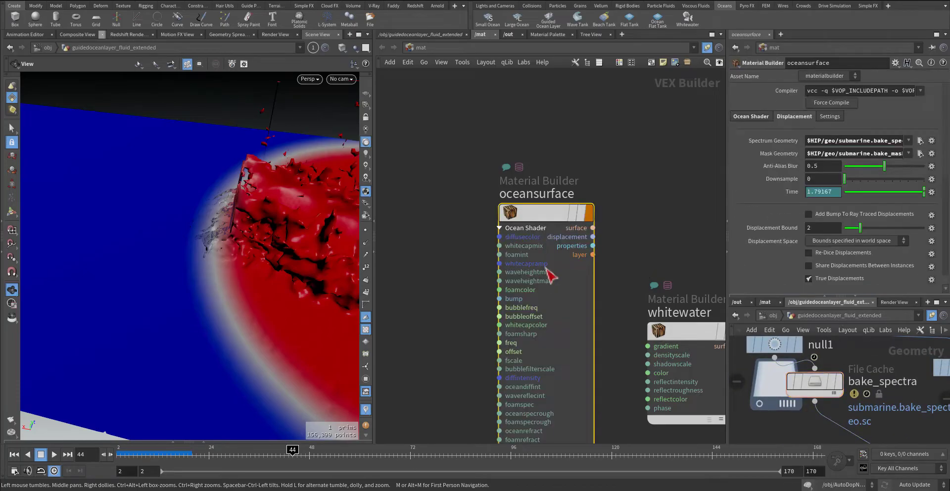
{"action": "left_click", "coordinate": [846, 141]}
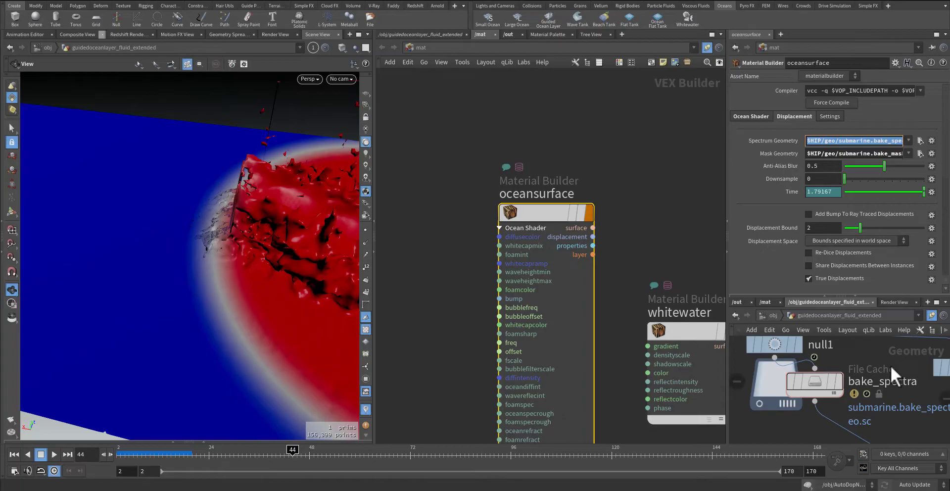
Point Mask Geometry at the bake_masks cache path.
{"action": "middle_click_drag", "start_coordinate": [890, 364], "coordinate": [738, 356]}
{"action": "middle_click_drag", "start_coordinate": [924, 370], "coordinate": [861, 361]}
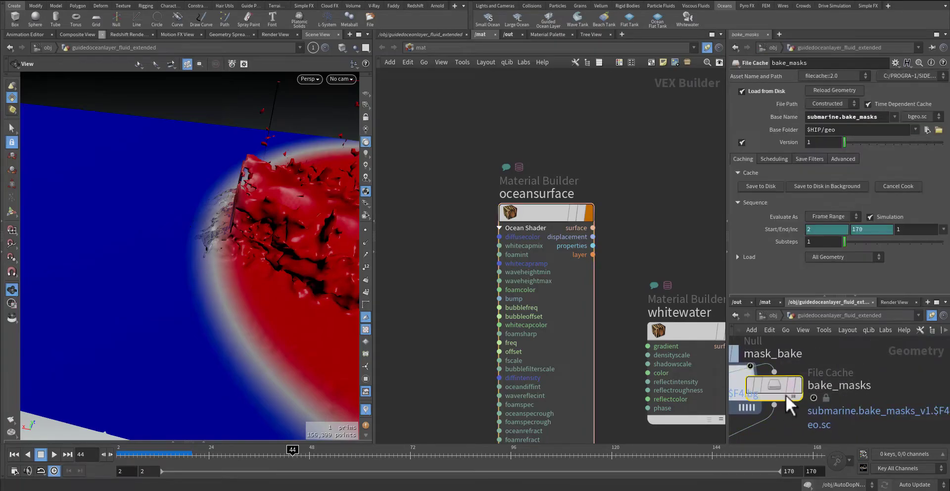
{"action": "left_click", "coordinate": [578, 210]}
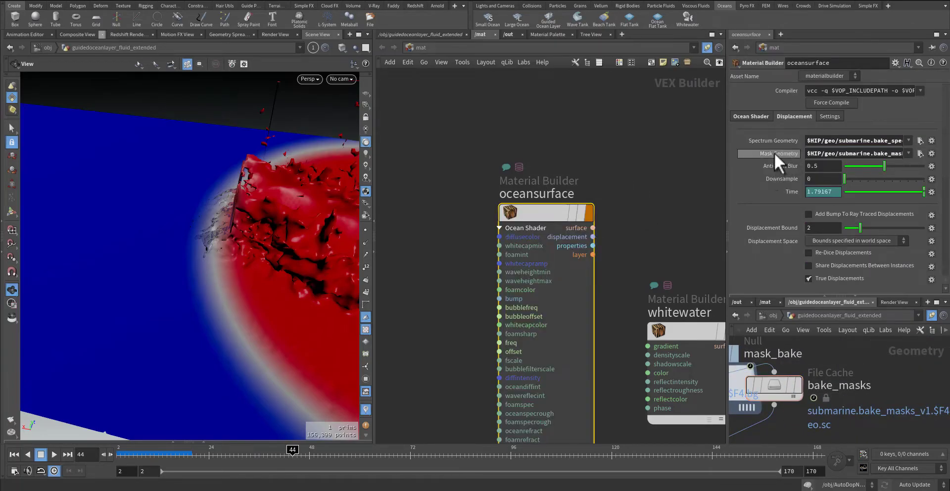
{"action": "left_click_drag", "start_coordinate": [807, 153], "coordinate": [919, 156]}
{"action": "left_click", "coordinate": [630, 208]}
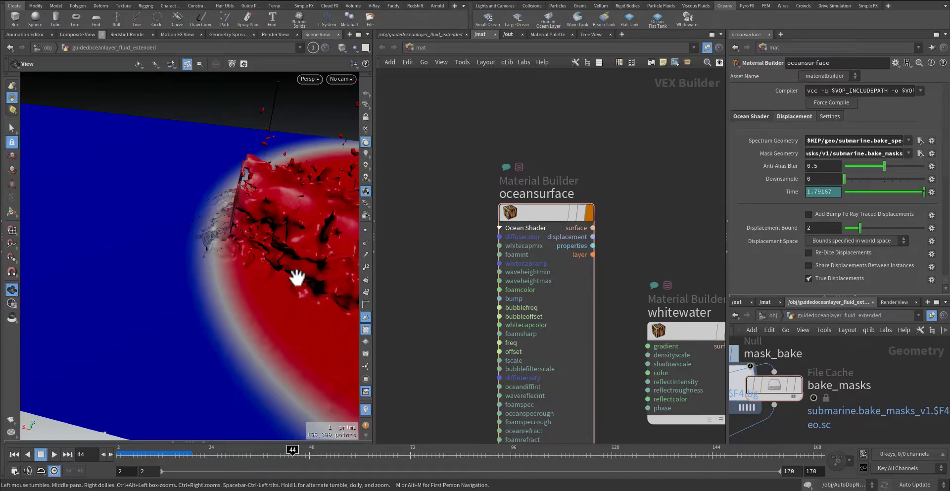
{"action": "middle_click_drag", "start_coordinate": [433, 284], "coordinate": [484, 272]}
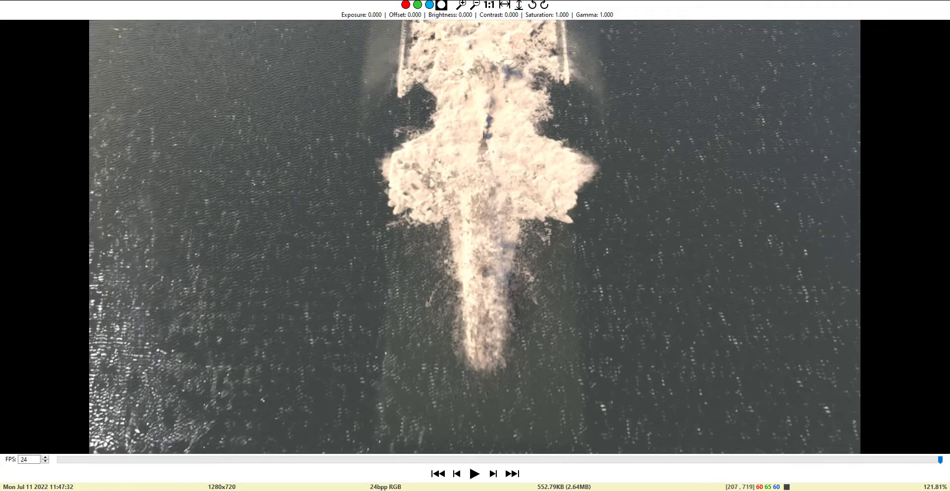
Play the rendered submarine splash sequence in MPlay from frame one.
{"action": "left_click", "coordinate": [438, 474]}
{"action": "left_click", "coordinate": [474, 474]}
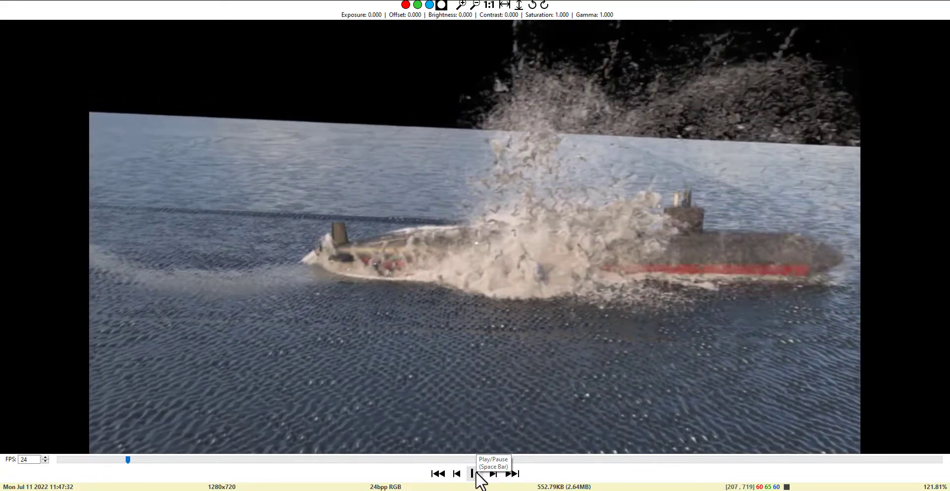